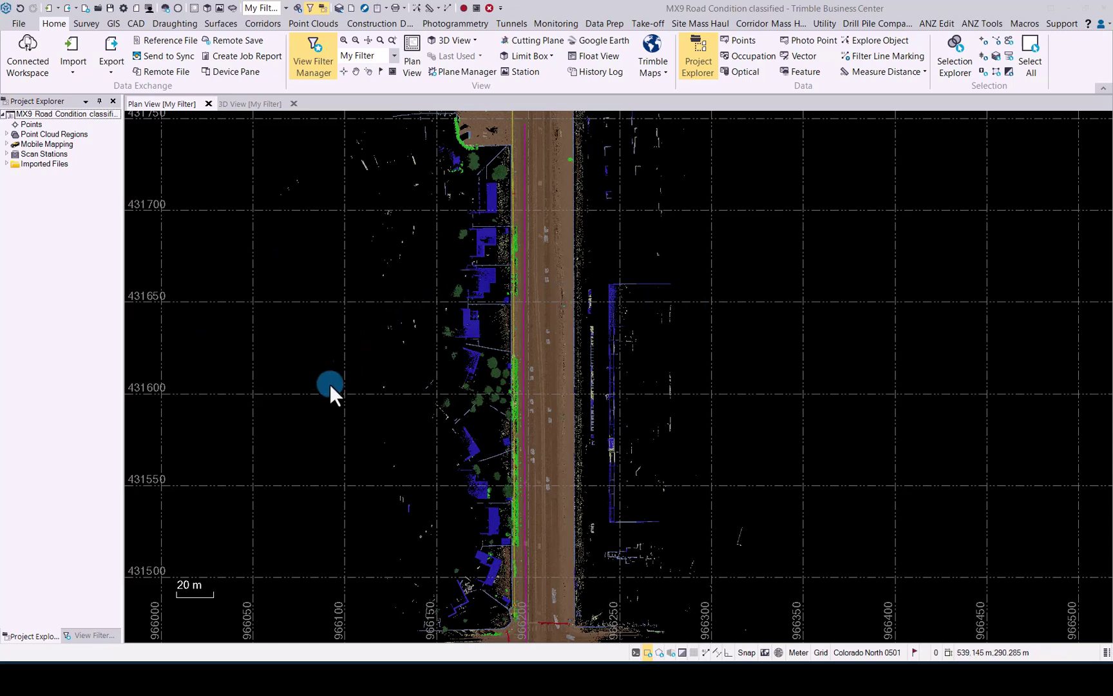
In the View Filter Manager, hide all point cloud regions except Ground_refined.
{"action": "left_click", "coordinate": [91, 633]}
{"action": "left_click", "coordinate": [27, 235]}
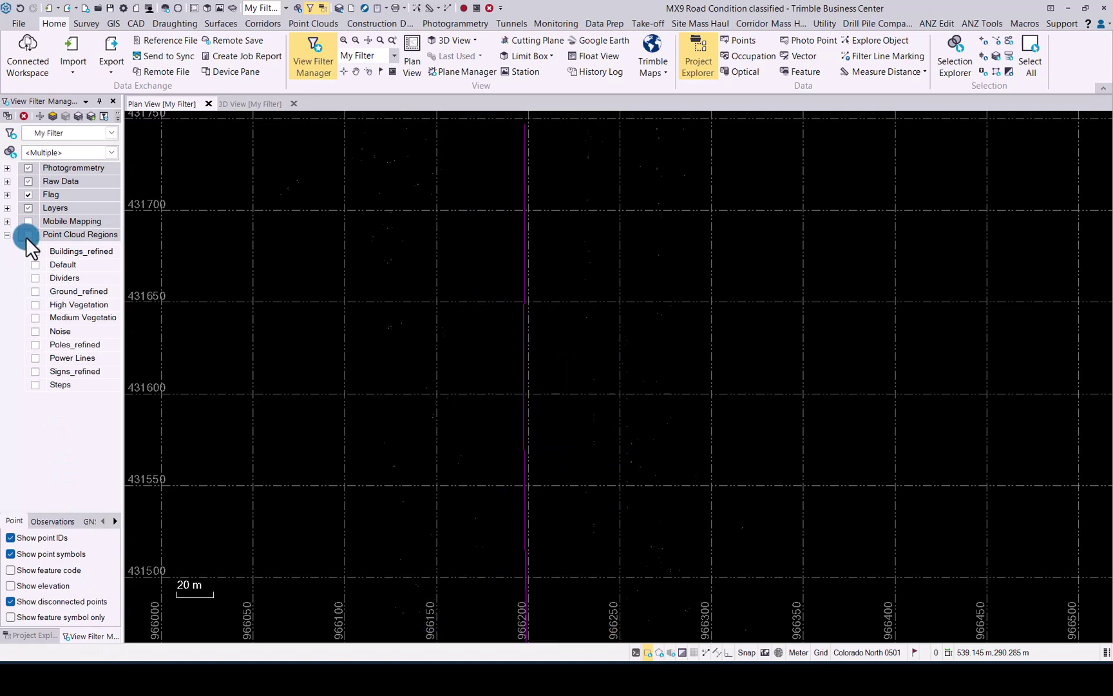
{"action": "left_click", "coordinate": [35, 291]}
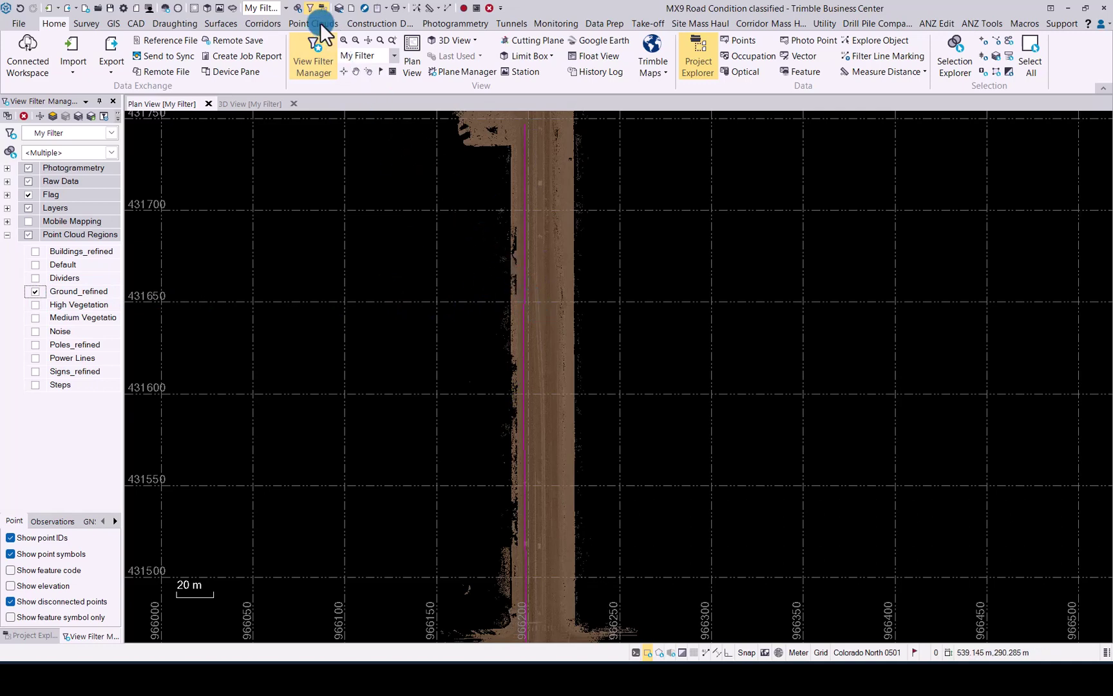
{"action": "left_click", "coordinate": [317, 24]}
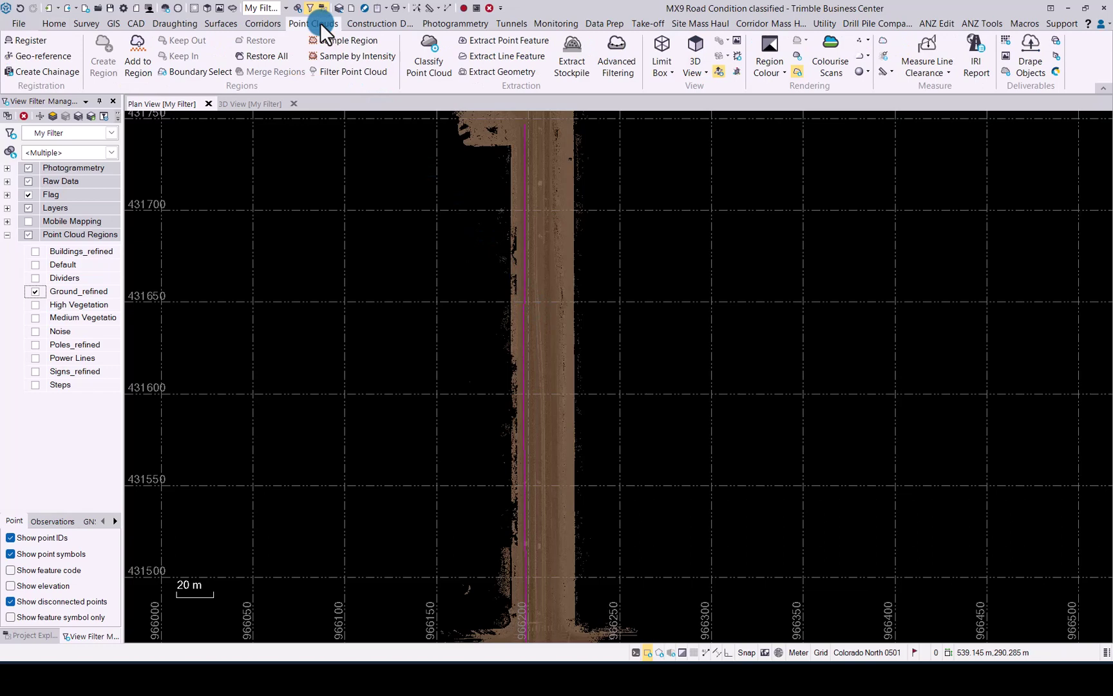
{"action": "left_click", "coordinate": [901, 282]}
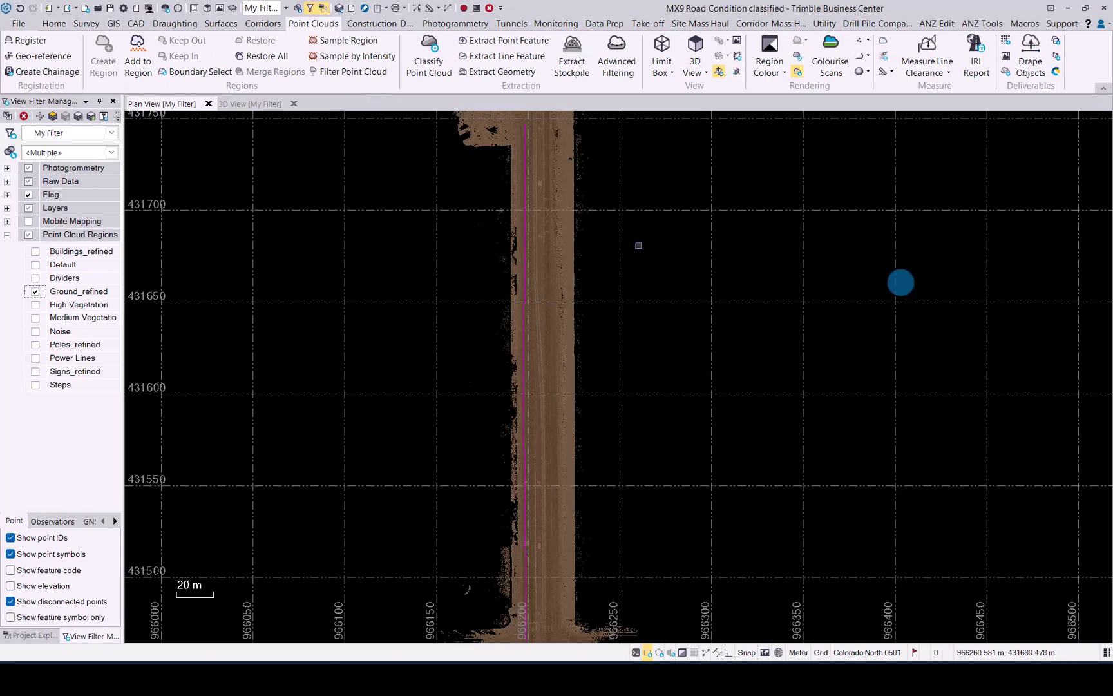
Open the IRI Report and pick the road alignment line as its lane path.
{"action": "left_click", "coordinate": [974, 47]}
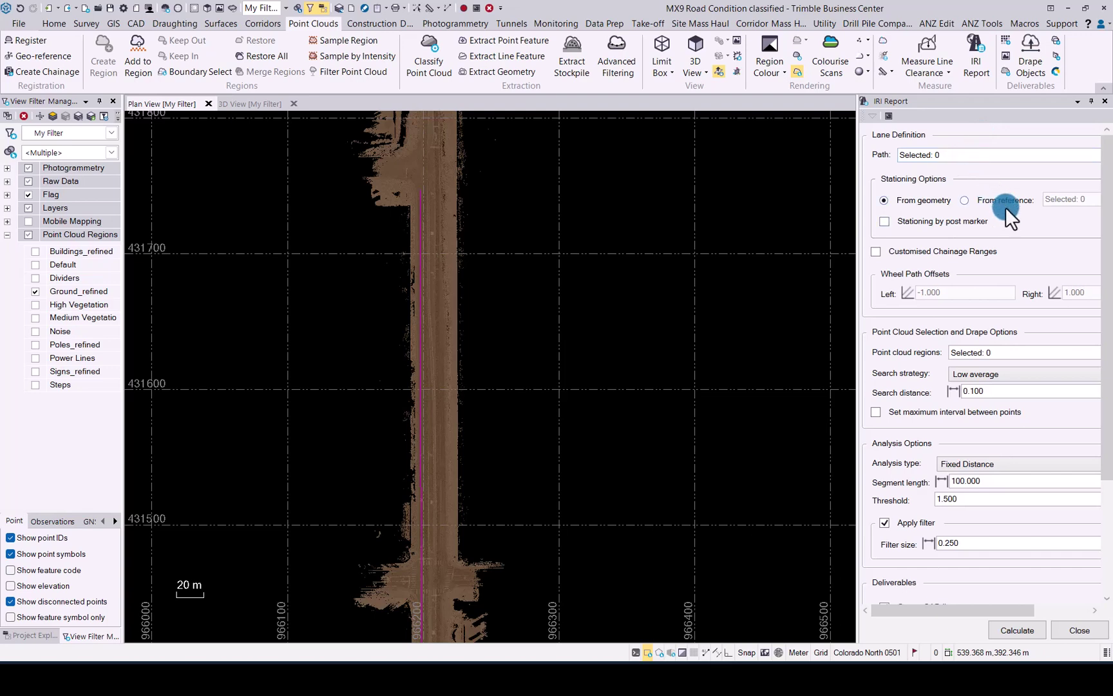
{"action": "left_click", "coordinate": [968, 156]}
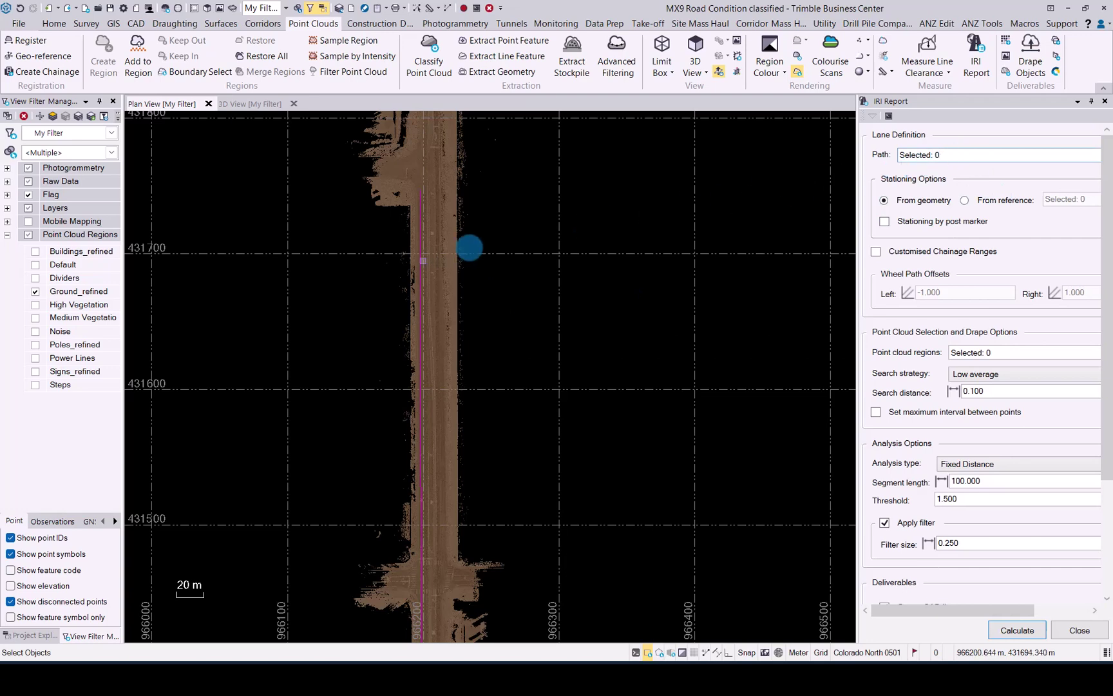
{"action": "left_click", "coordinate": [421, 256]}
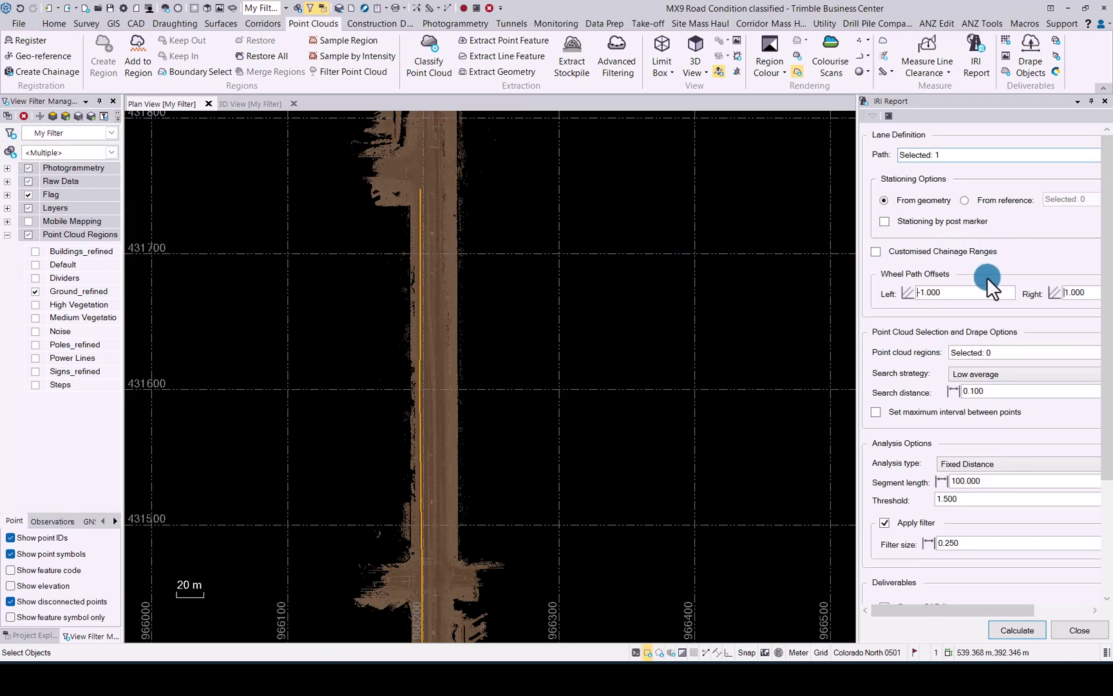
Select the road point cloud region as the IRI report's point cloud region.
{"action": "scroll", "coordinate": [987, 278], "scroll_direction": "down", "scroll_amount": 2}
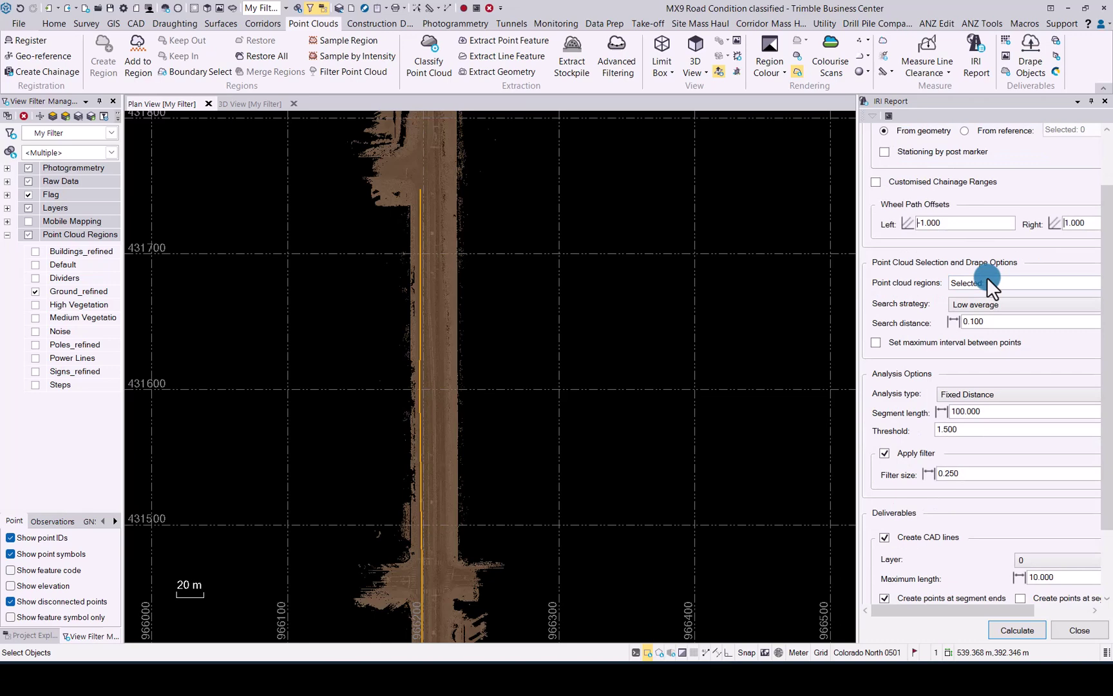
{"action": "scroll", "coordinate": [987, 281], "scroll_direction": "down", "scroll_amount": 1}
{"action": "left_click", "coordinate": [993, 247]}
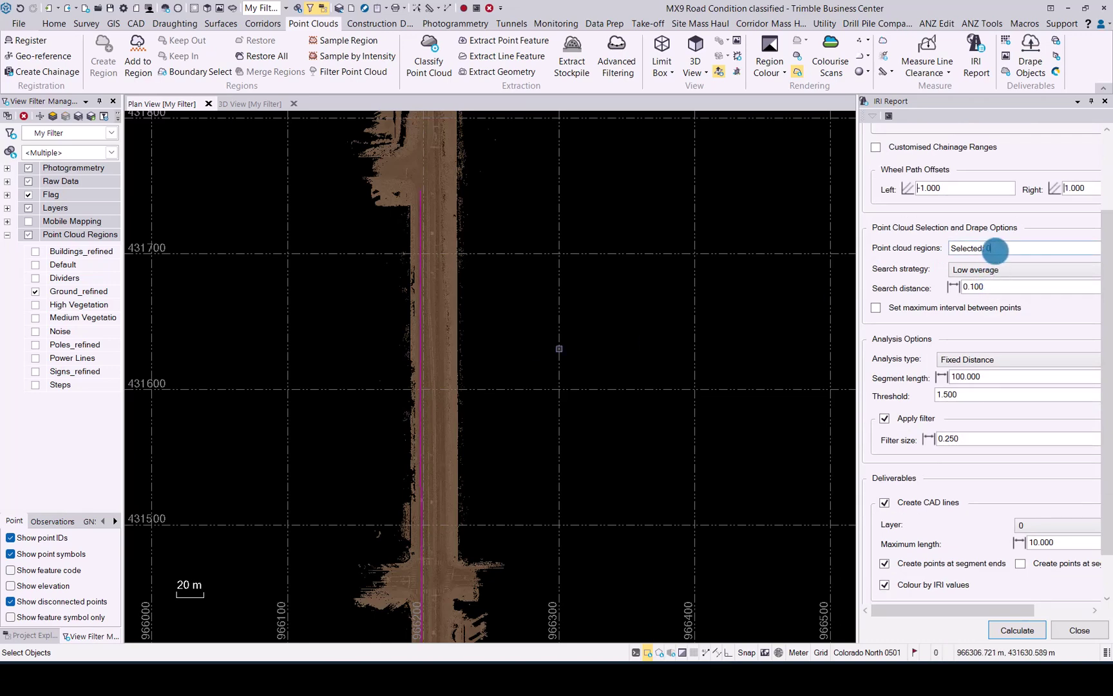
{"action": "left_click", "coordinate": [444, 310]}
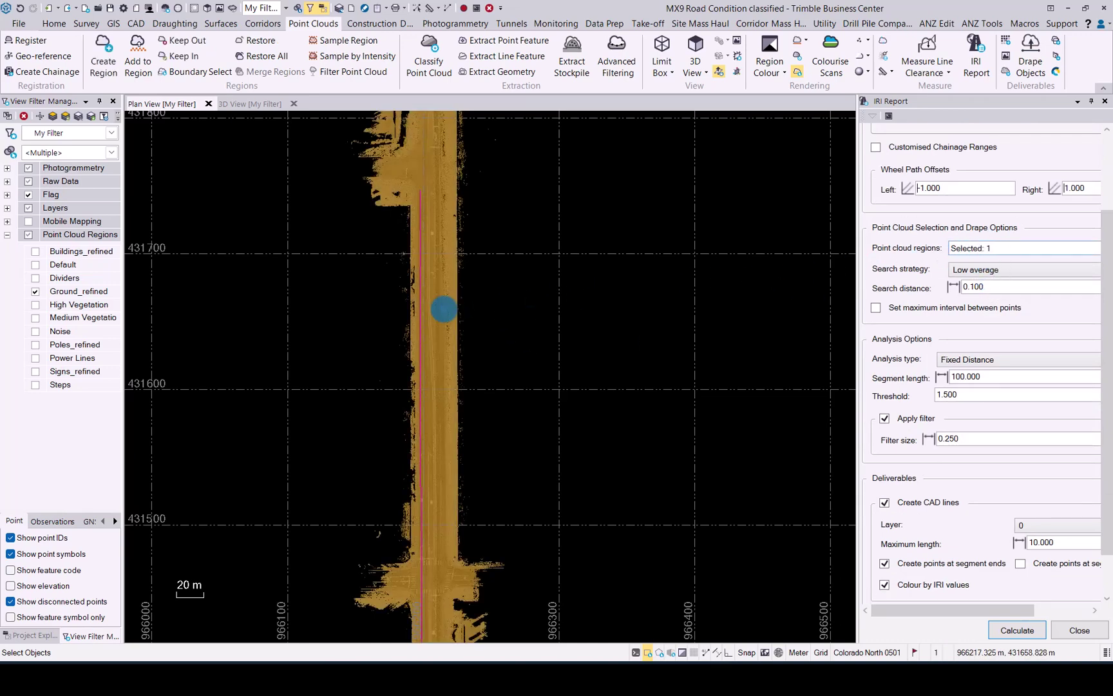
Review the search strategy options and keep Low average.
{"action": "left_click", "coordinate": [1006, 269]}
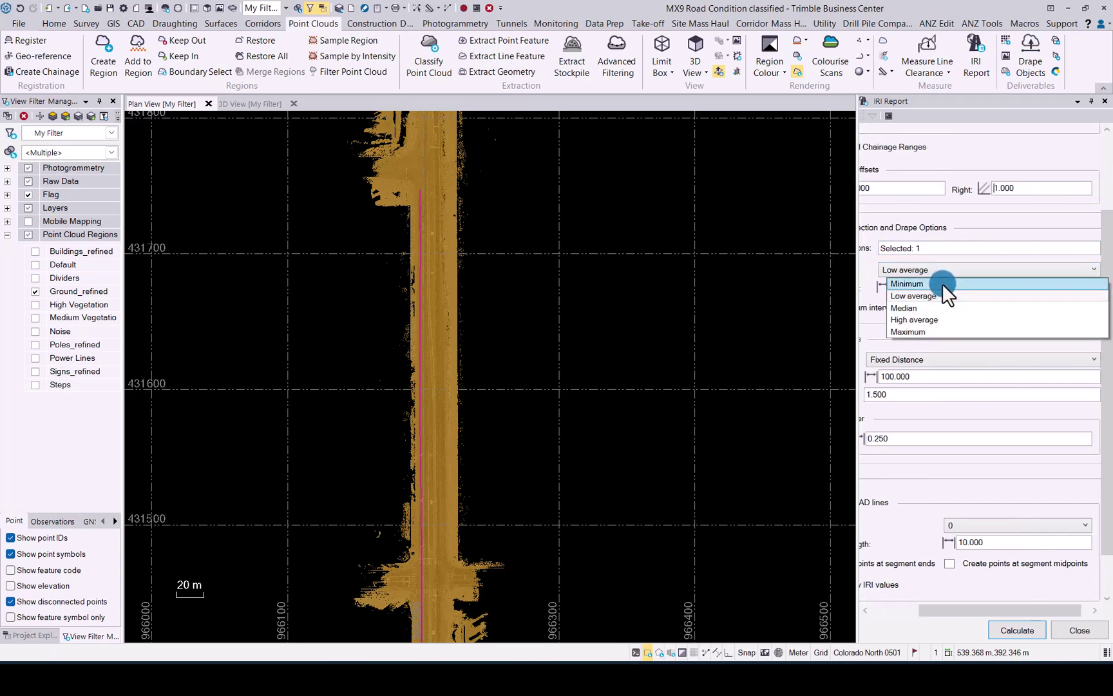
{"action": "key", "text": "Down"}
{"action": "key", "text": "Down"}
{"action": "key", "text": "Down"}
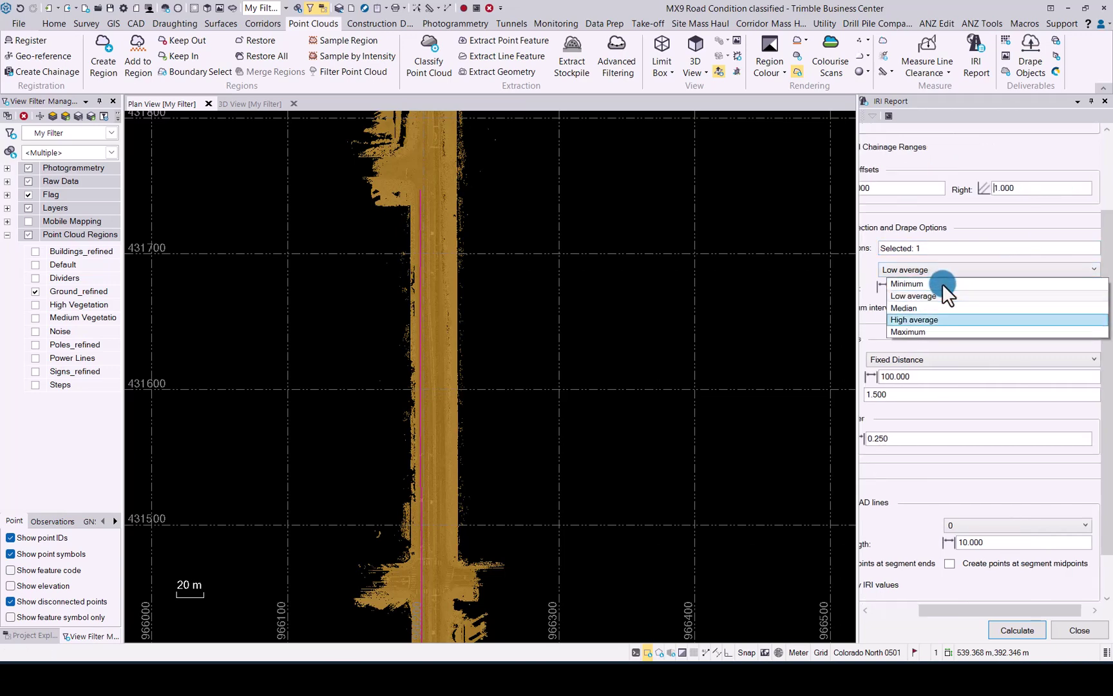
{"action": "key", "text": "Up"}
{"action": "key", "text": "Down"}
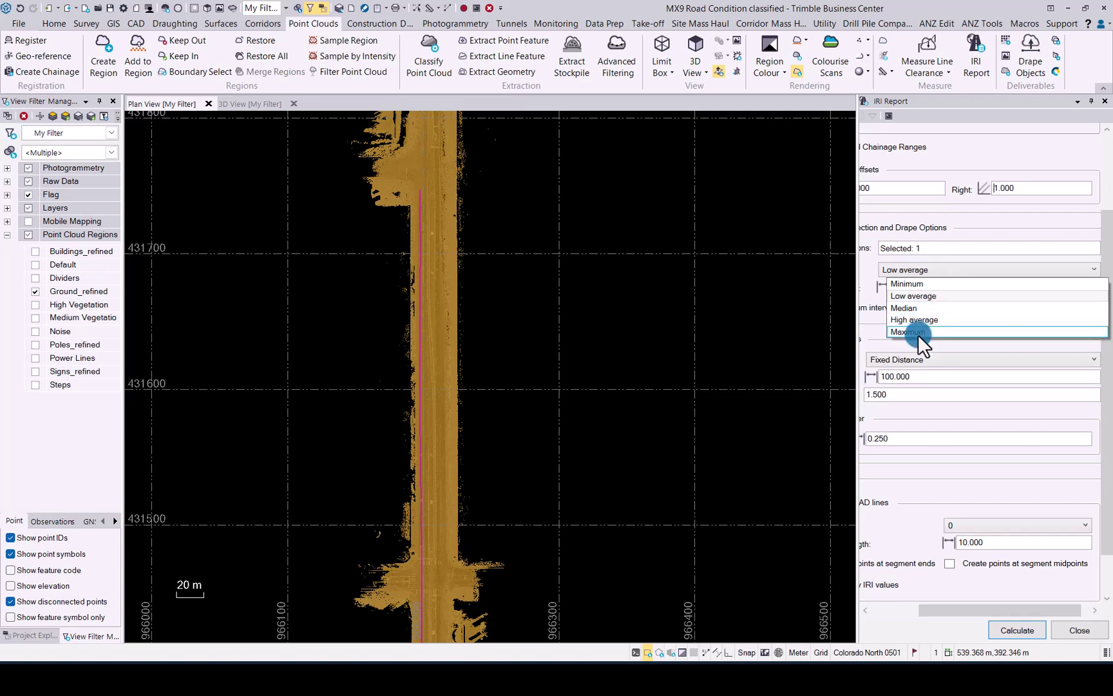
{"action": "left_click", "coordinate": [923, 295]}
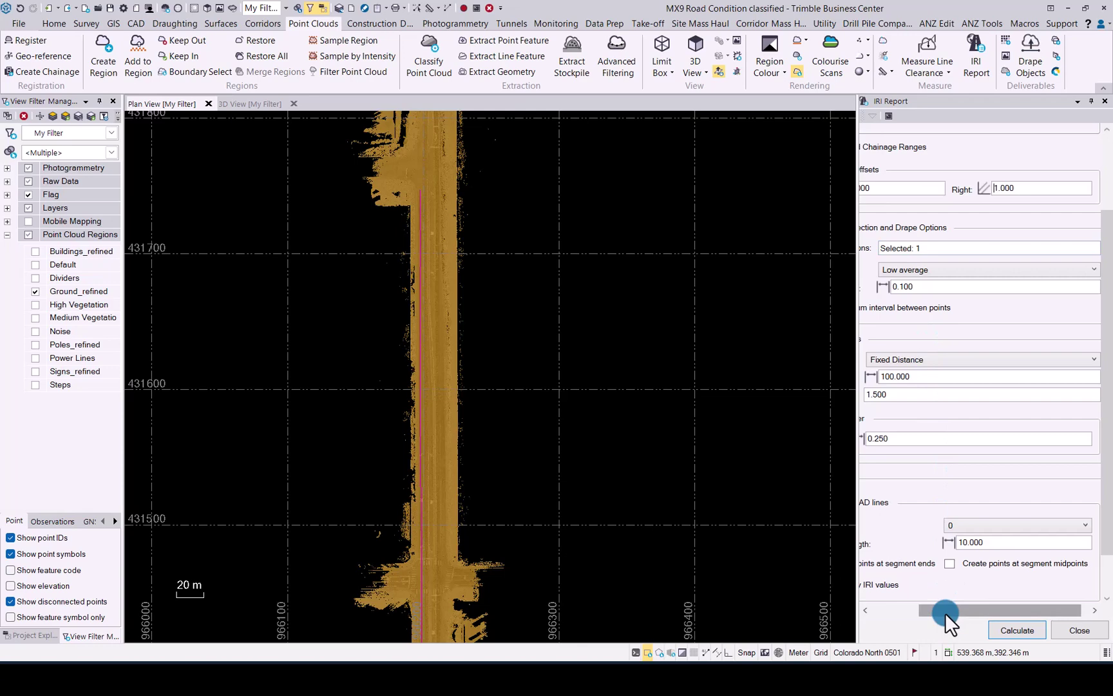
{"action": "left_click_drag", "start_coordinate": [945, 612], "coordinate": [866, 615]}
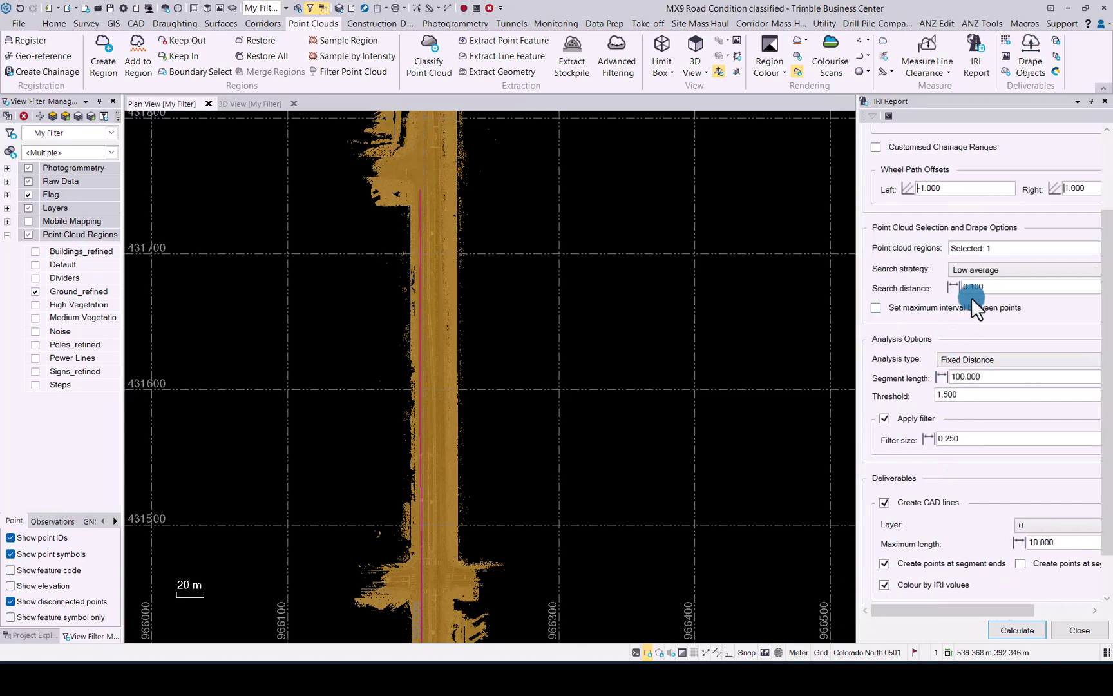
{"action": "left_click_drag", "start_coordinate": [971, 296], "coordinate": [1007, 289]}
Keep Fixed Distance analysis, change segment length to 50.000, and leave the threshold at 1.500.
{"action": "scroll", "coordinate": [1007, 290], "scroll_direction": "down", "scroll_amount": 2}
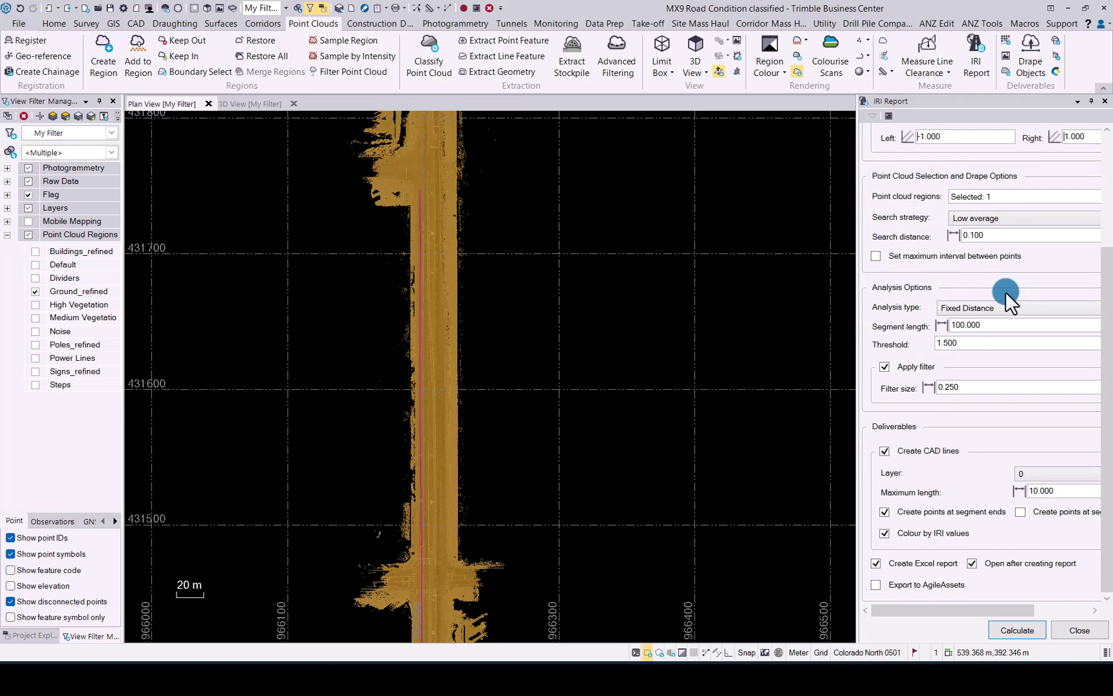
{"action": "left_click", "coordinate": [989, 307]}
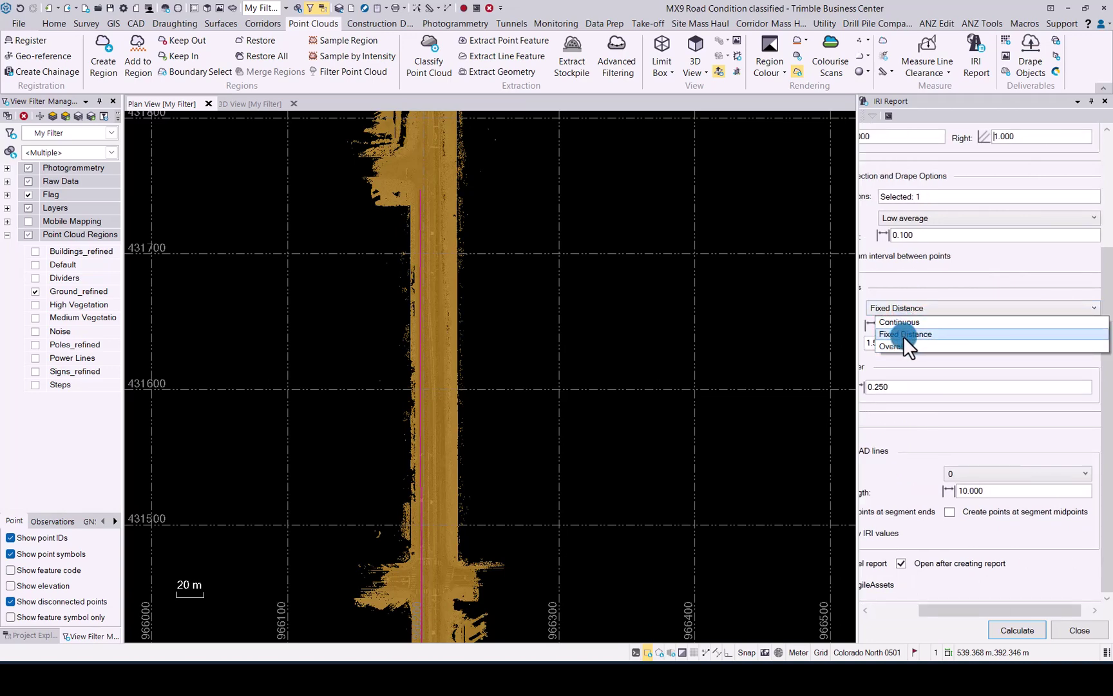
{"action": "left_click", "coordinate": [904, 336]}
{"action": "left_click_drag", "start_coordinate": [956, 608], "coordinate": [871, 608]}
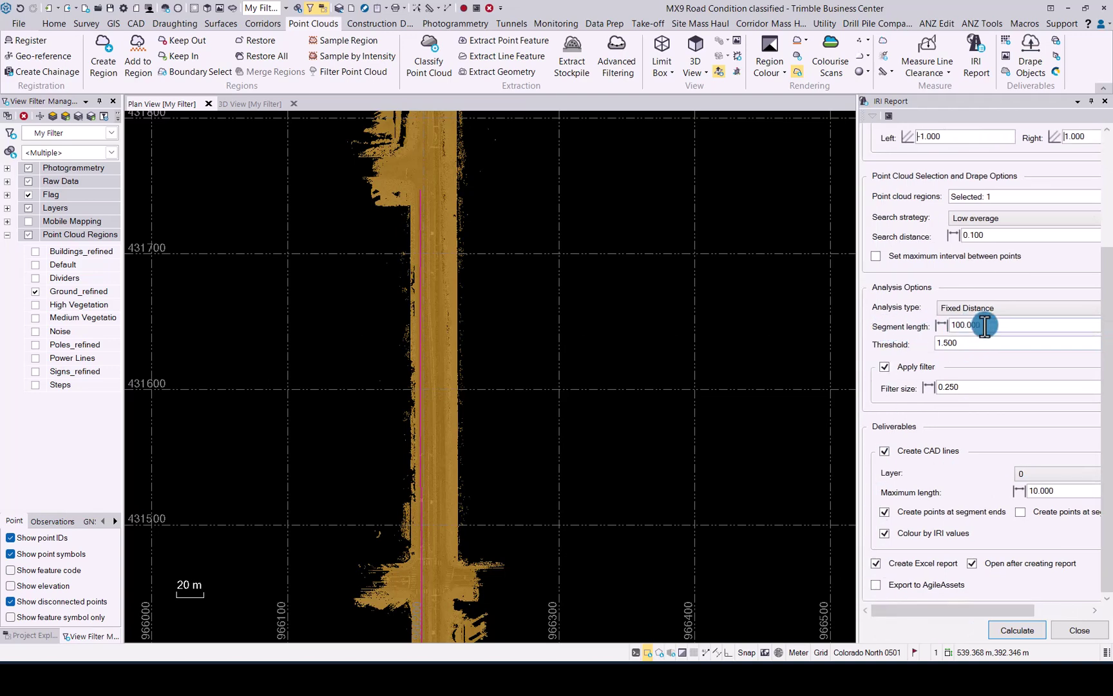
{"action": "left_click_drag", "start_coordinate": [984, 324], "coordinate": [921, 328]}
{"action": "type", "text": "50.000"}
{"action": "key", "text": "Tab"}
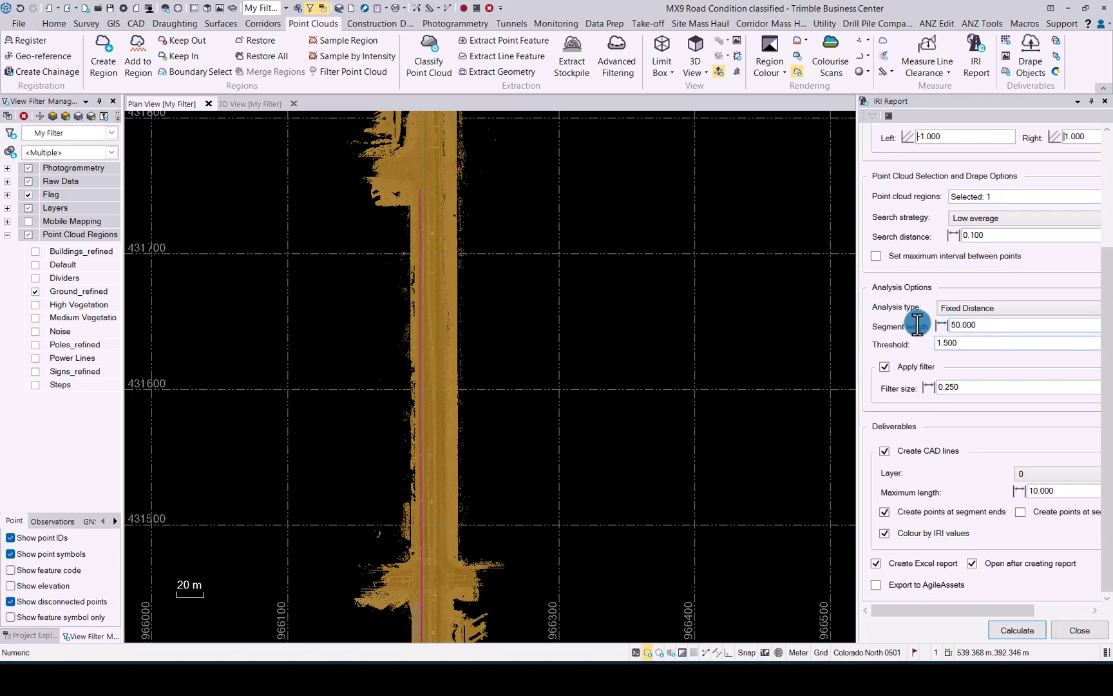
{"action": "left_click_drag", "start_coordinate": [974, 349], "coordinate": [951, 344]}
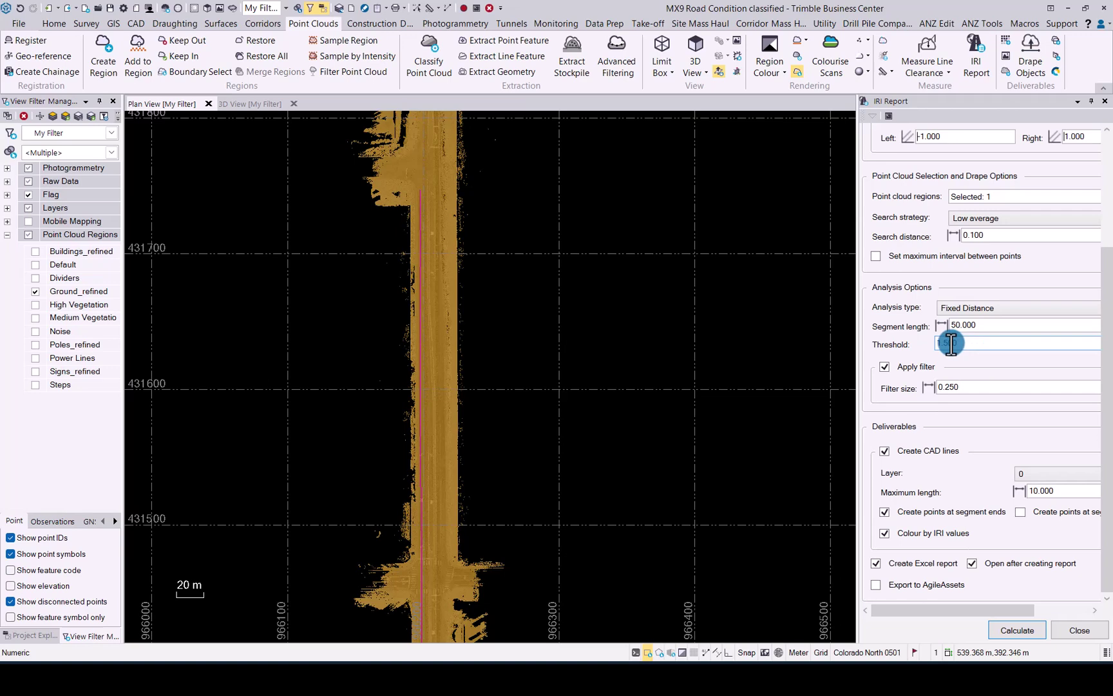
{"action": "left_click", "coordinate": [884, 368]}
Create a new red layer named IRI for the CAD lines.
{"action": "left_click", "coordinate": [1043, 474]}
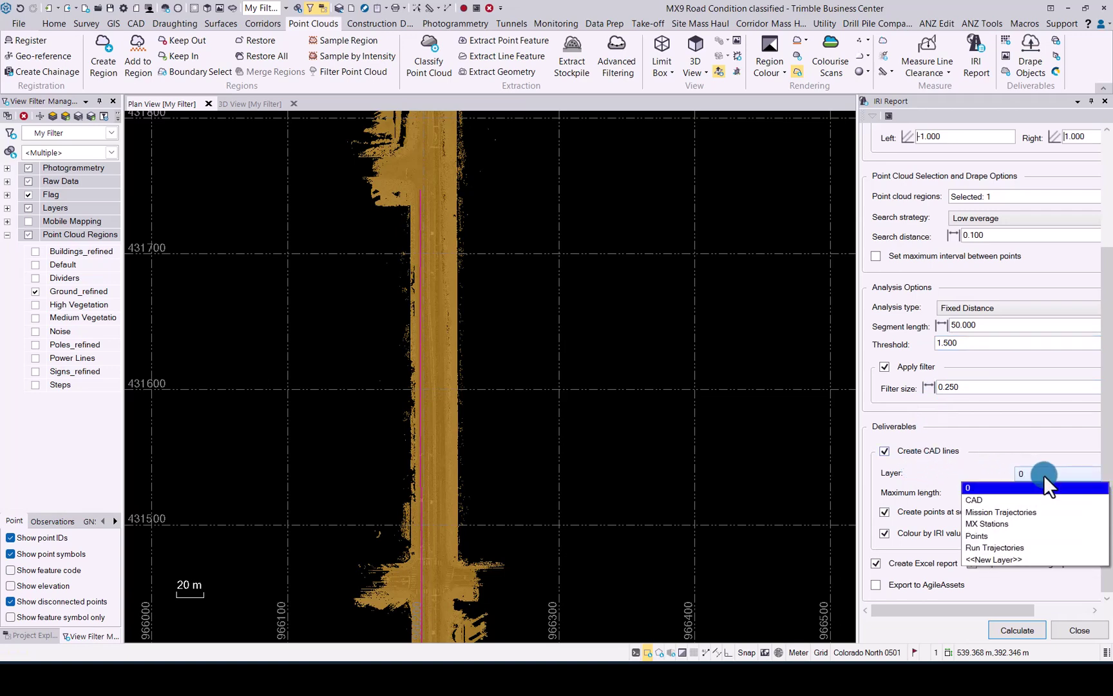
{"action": "left_click", "coordinate": [989, 558]}
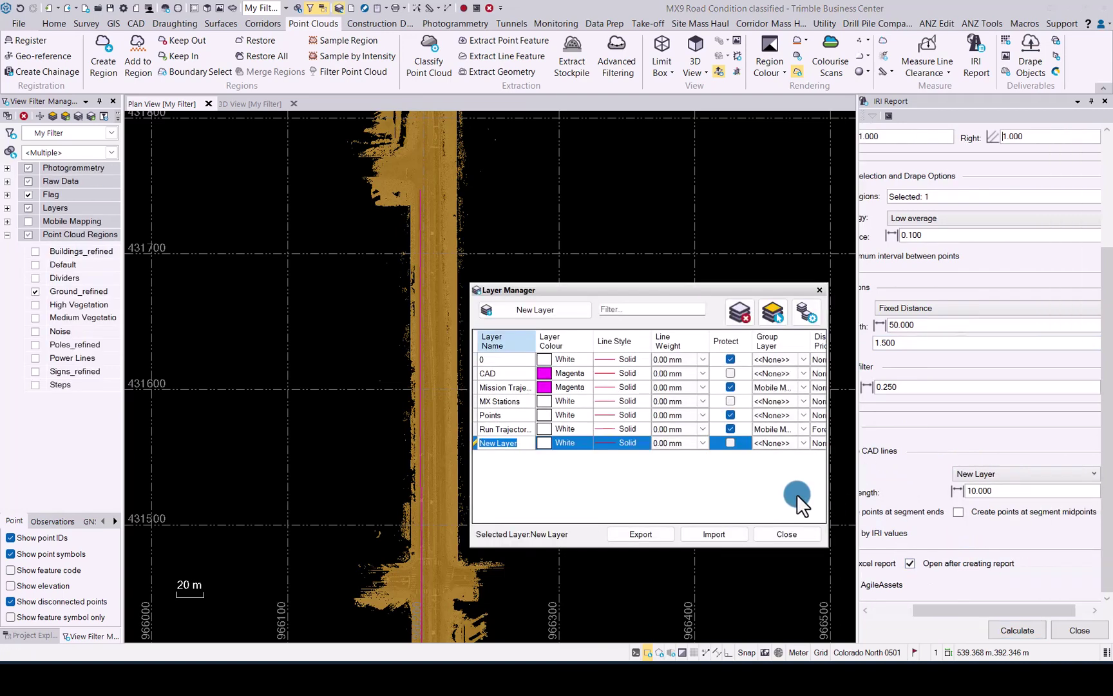
{"action": "type", "text": "IRI"}
{"action": "left_click", "coordinate": [550, 444]}
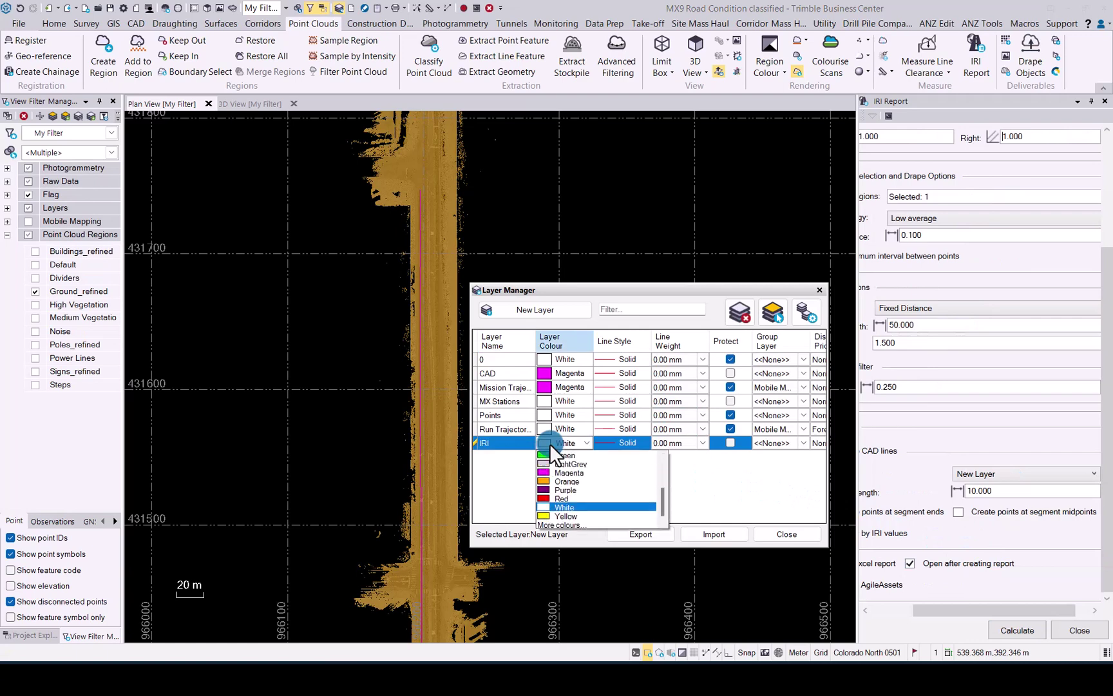
{"action": "left_click", "coordinate": [564, 499]}
{"action": "left_click", "coordinate": [771, 538]}
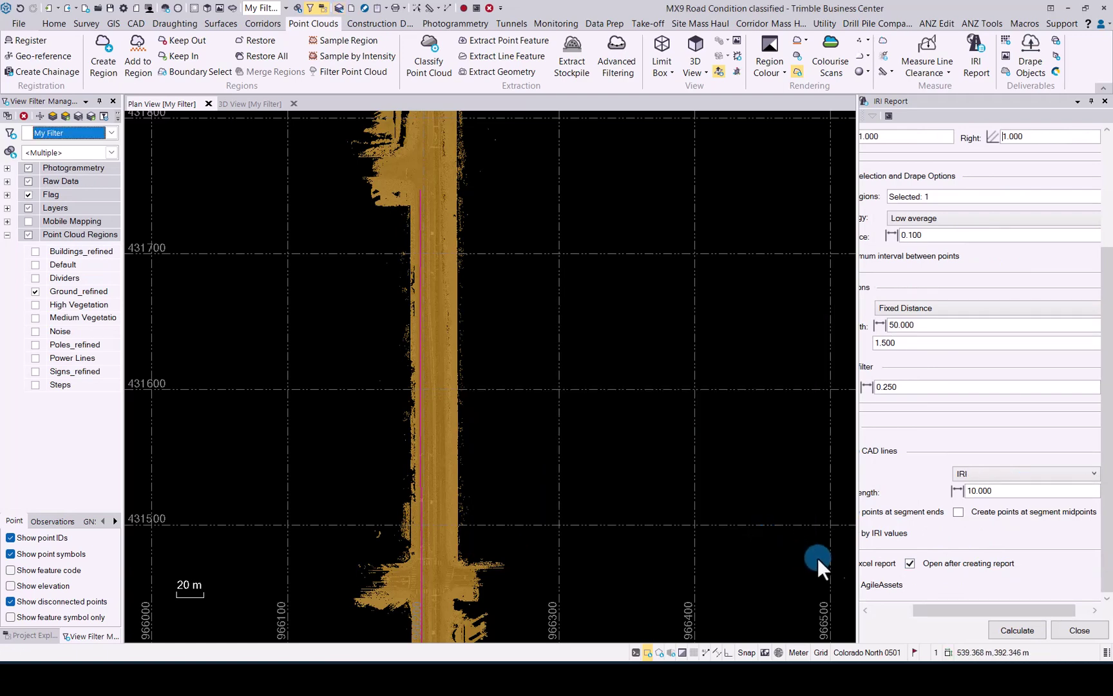
Review the maximum segment length and the Create CAD lines and Create Excel report options.
{"action": "left_click_drag", "start_coordinate": [948, 611], "coordinate": [846, 606]}
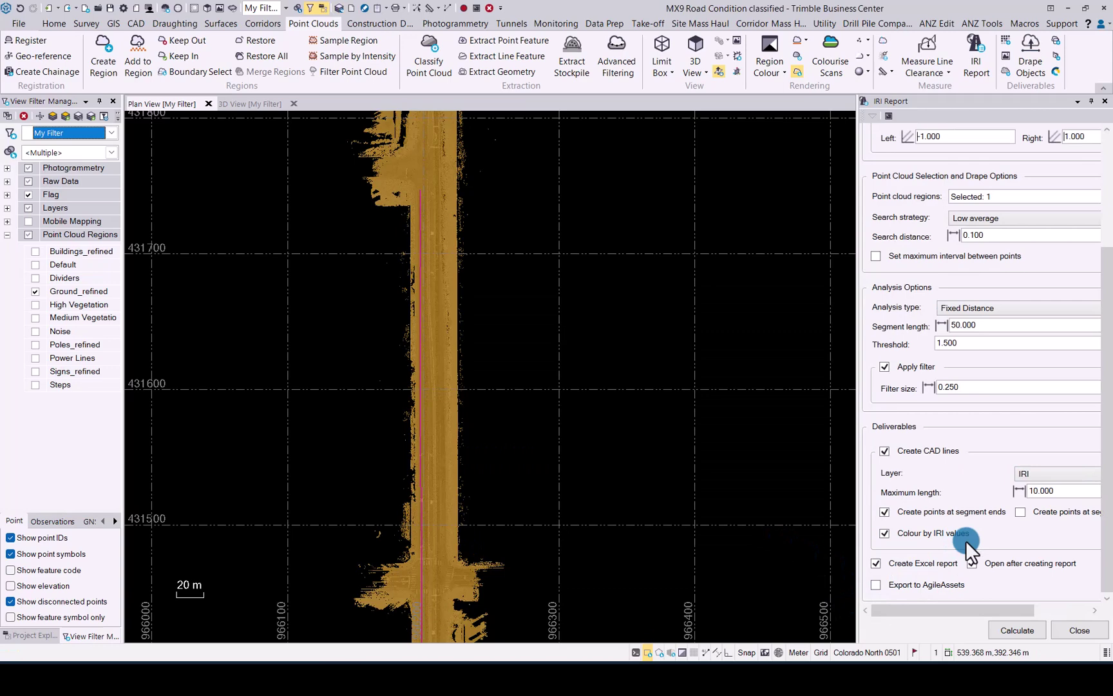
{"action": "left_click", "coordinate": [1057, 491]}
{"action": "left_click", "coordinate": [951, 611]}
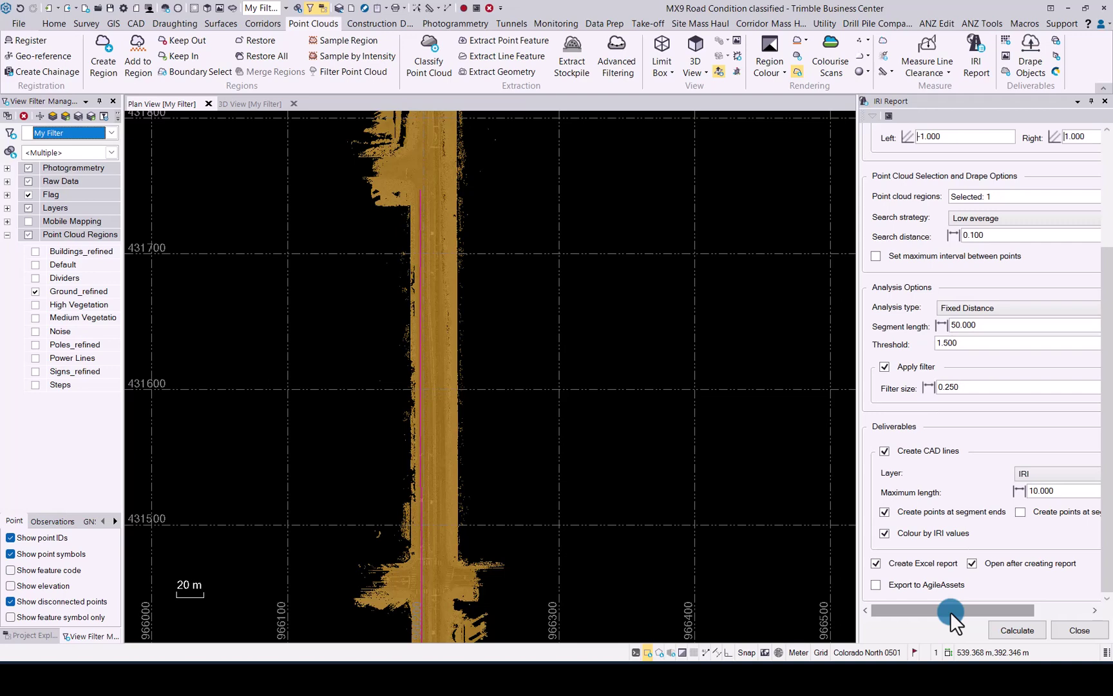
{"action": "left_click_drag", "start_coordinate": [951, 612], "coordinate": [906, 609]}
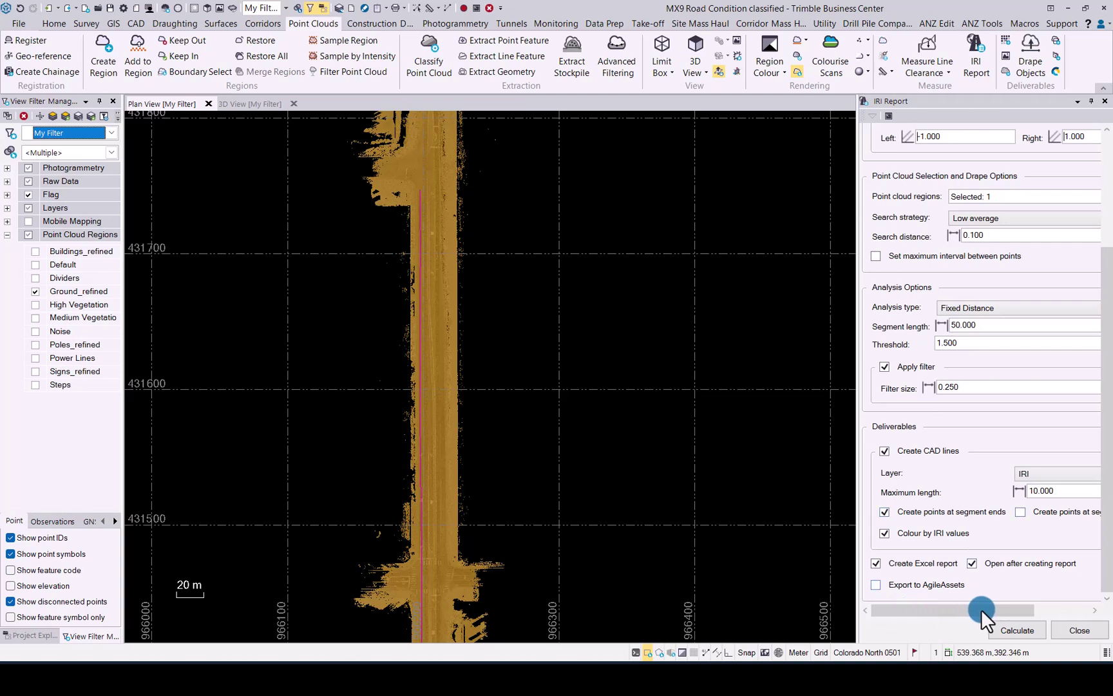
{"action": "left_click_drag", "start_coordinate": [981, 609], "coordinate": [893, 604]}
Calculate the IRI report and save its Excel file, replacing the existing MX9 Road Condition workbook.
{"action": "scroll", "coordinate": [957, 429], "scroll_direction": "up", "scroll_amount": 5}
{"action": "scroll", "coordinate": [957, 429], "scroll_direction": "down", "scroll_amount": 5}
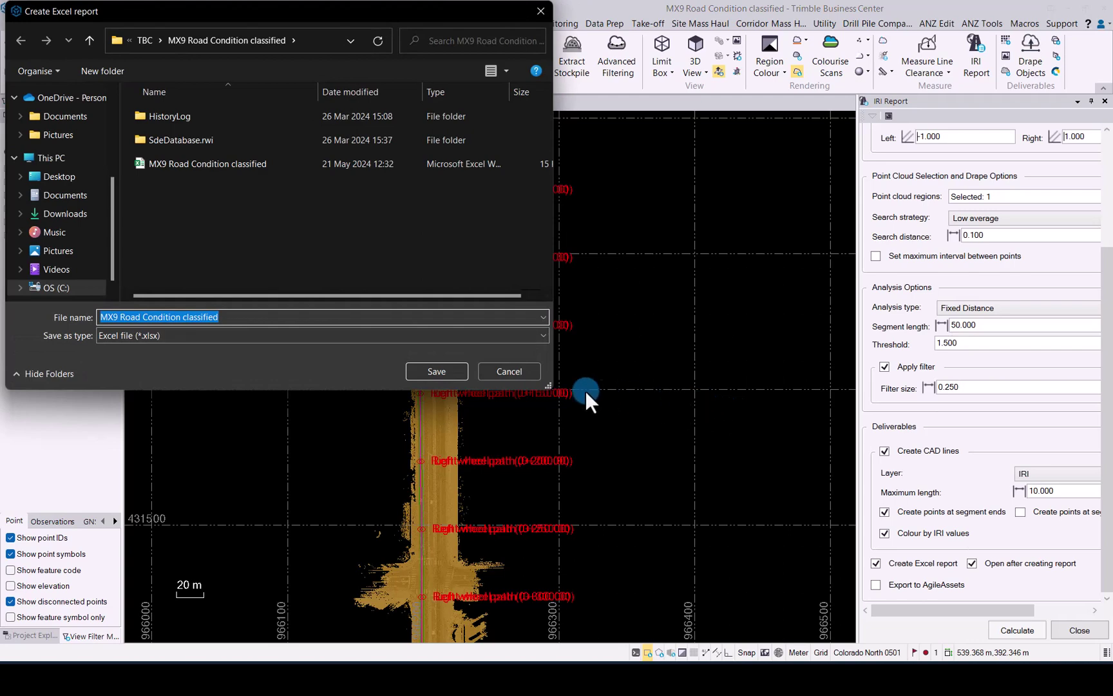
{"action": "left_click", "coordinate": [435, 372]}
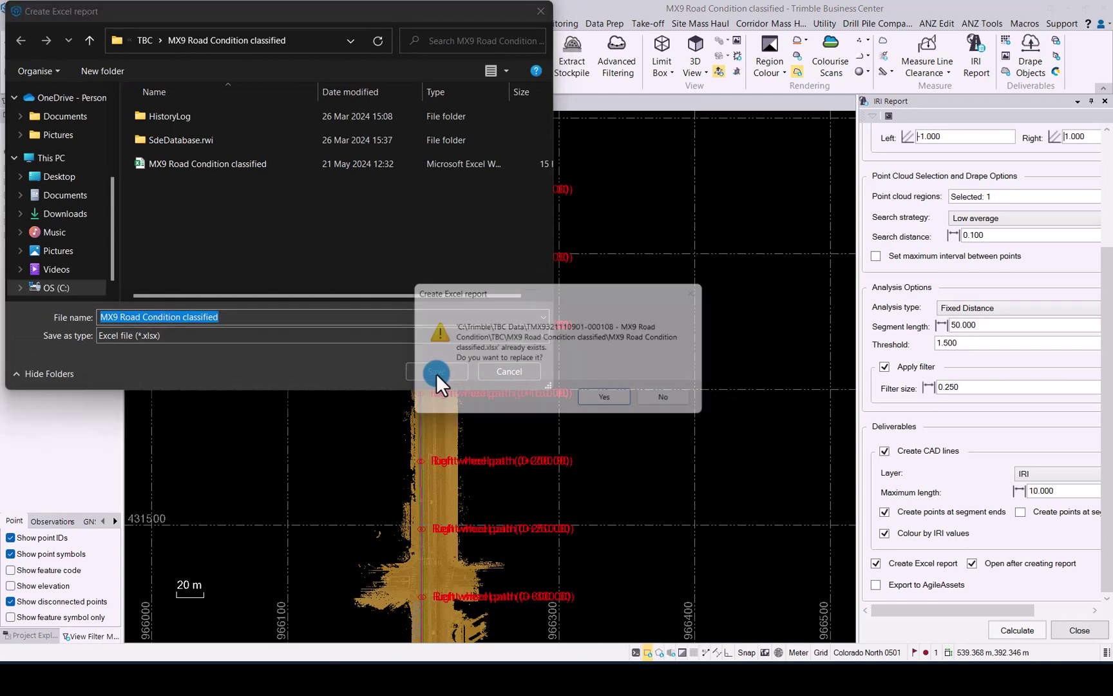
{"action": "left_click", "coordinate": [601, 398]}
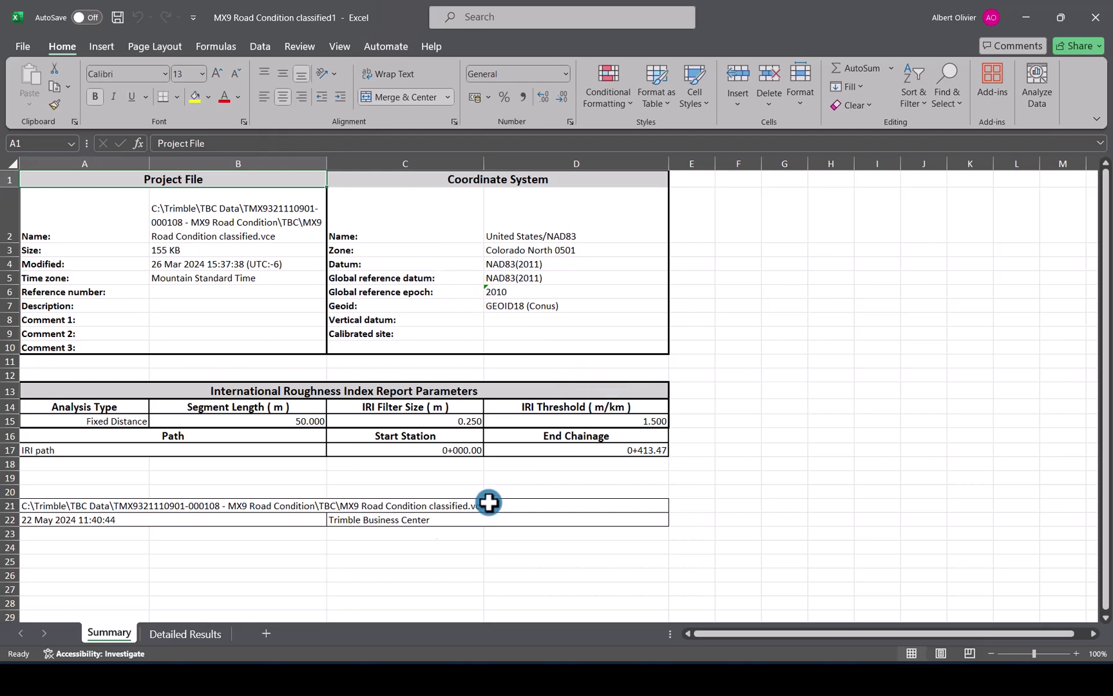
Go to the Detailed Results sheet and scroll down to the per-50 m Results table.
{"action": "left_click", "coordinate": [180, 634]}
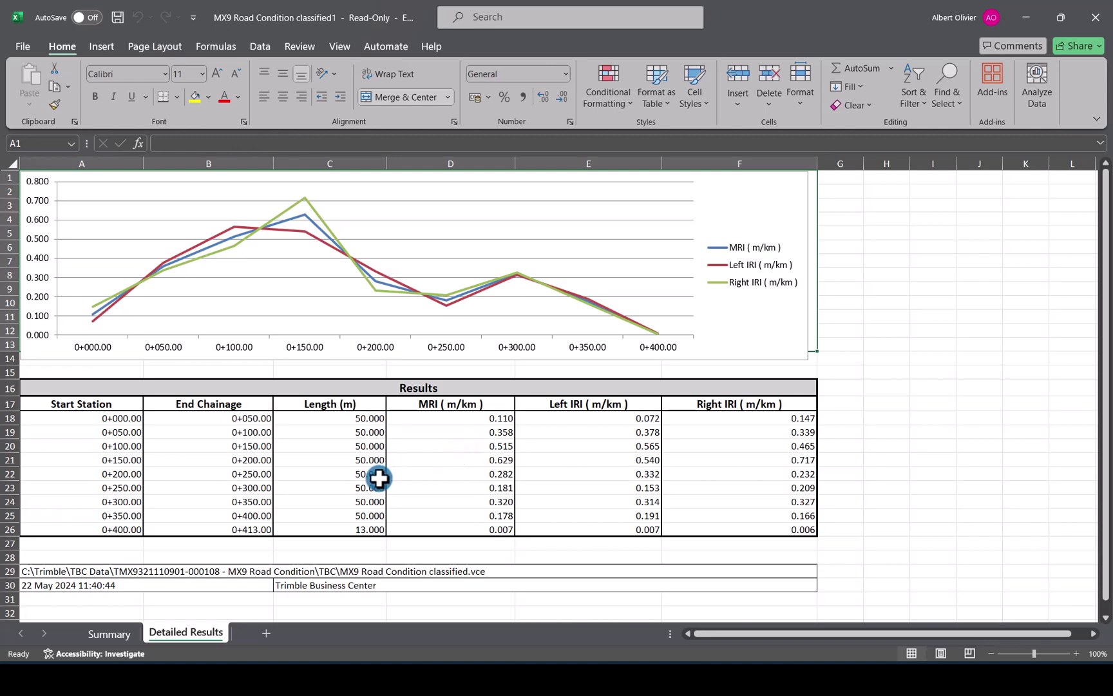
{"action": "scroll", "coordinate": [379, 478], "scroll_direction": "down", "scroll_amount": 2}
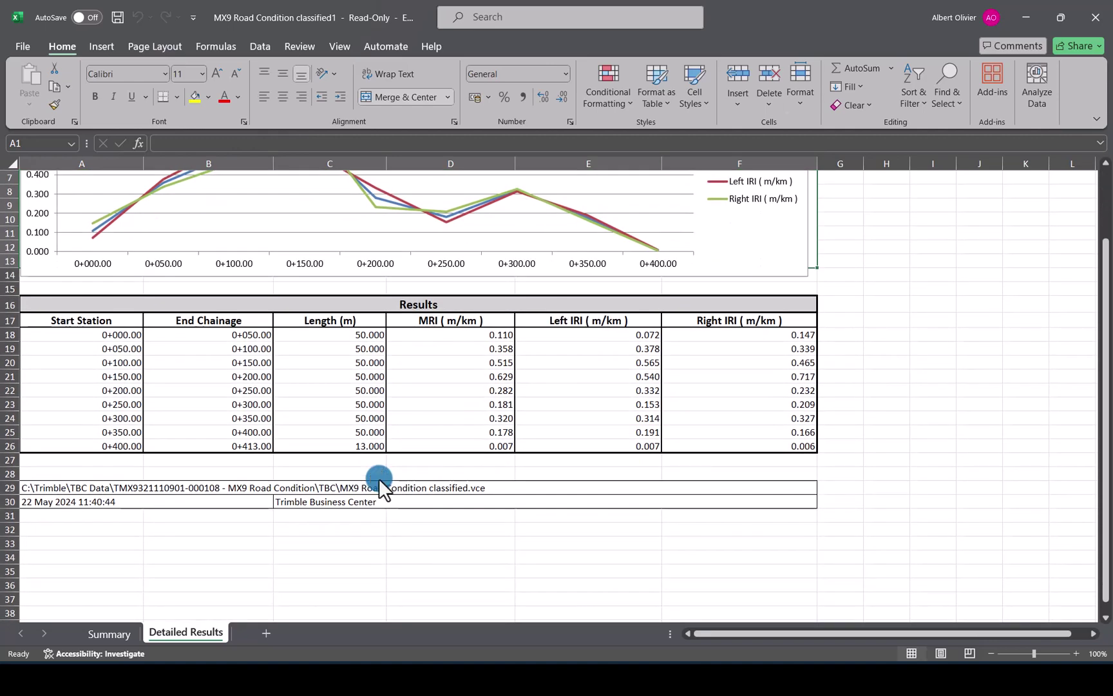
Back in TBC, close the IRI panel and show properties of the first left segment (IRI 0.072).
{"action": "left_click", "coordinate": [1027, 17]}
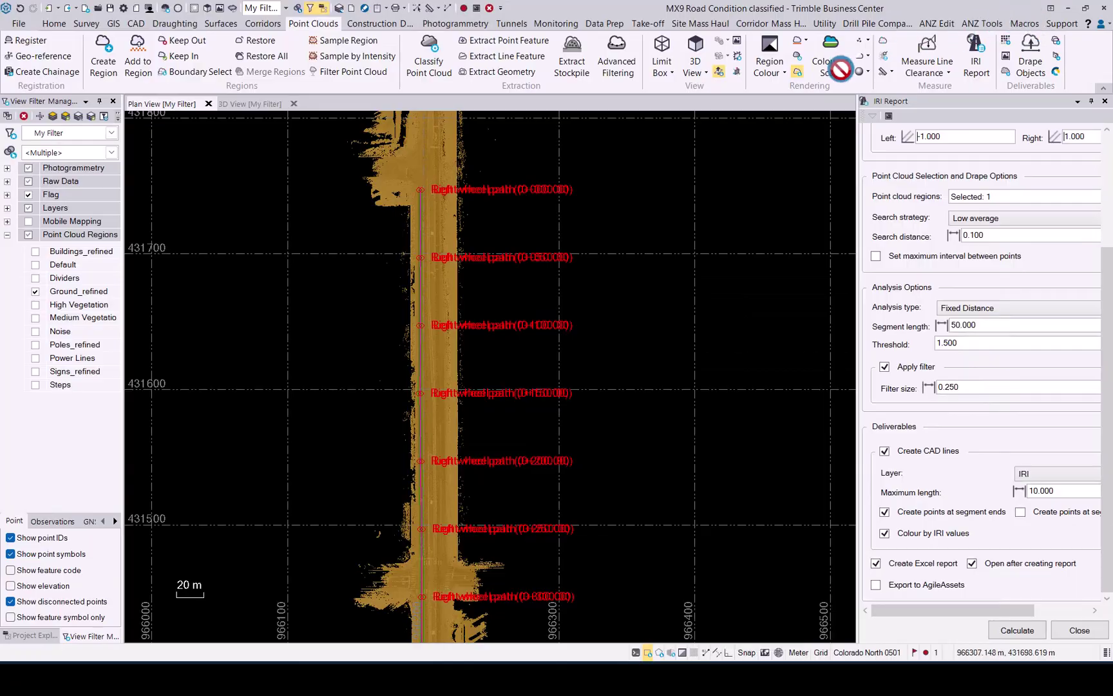
{"action": "scroll", "coordinate": [421, 191], "scroll_direction": "up", "scroll_amount": 5}
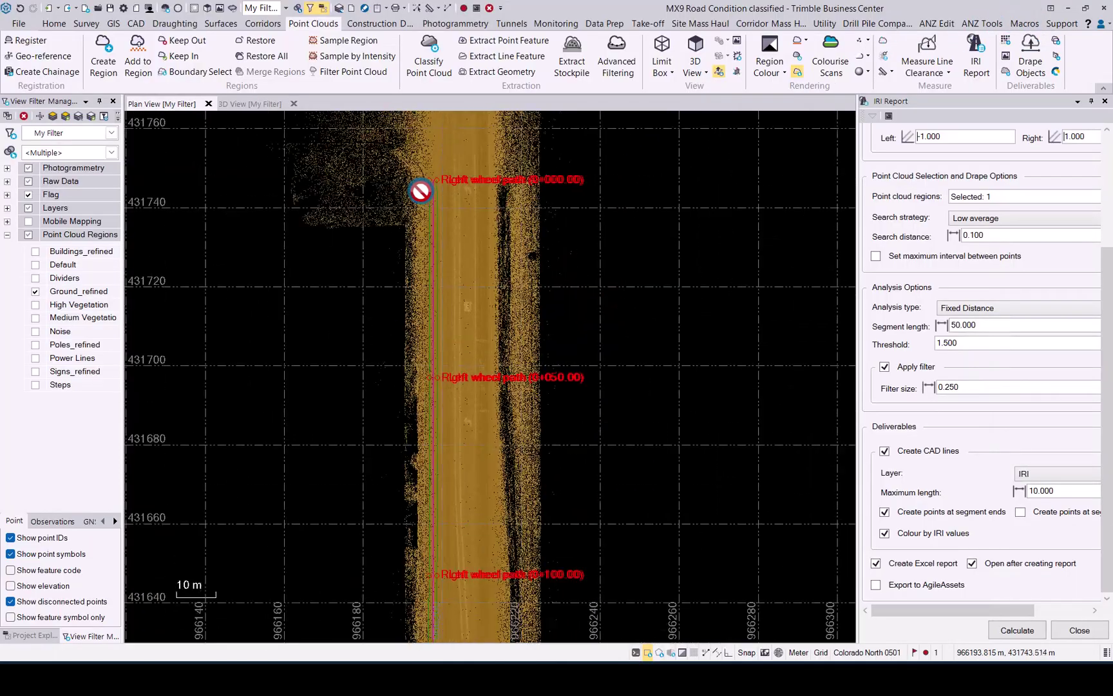
{"action": "scroll", "coordinate": [421, 190], "scroll_direction": "up", "scroll_amount": 8}
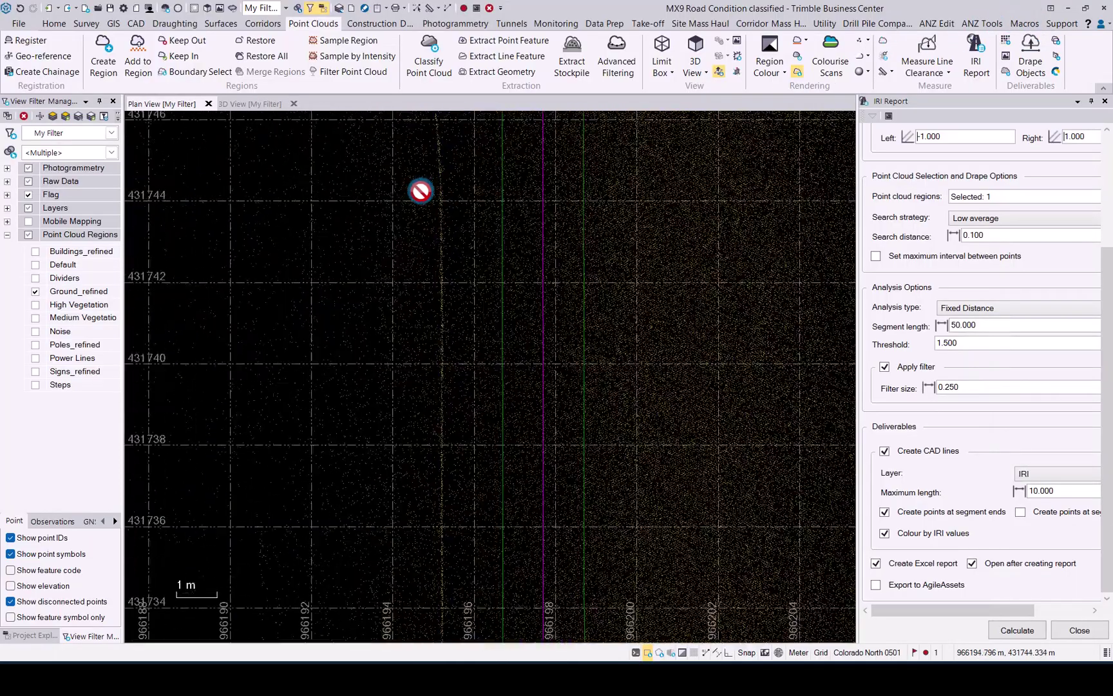
{"action": "middle_click_drag", "start_coordinate": [456, 208], "coordinate": [449, 336]}
{"action": "scroll", "coordinate": [450, 335], "scroll_direction": "up", "scroll_amount": 4}
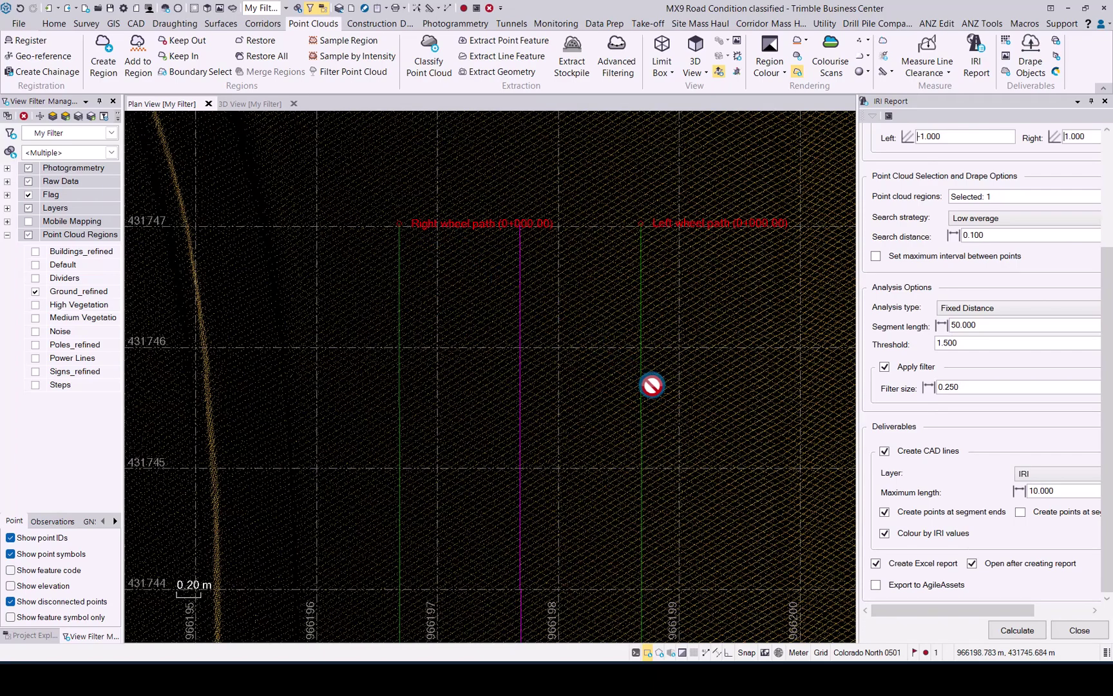
{"action": "scroll", "coordinate": [652, 386], "scroll_direction": "down", "scroll_amount": 1}
{"action": "left_click", "coordinate": [1077, 632]}
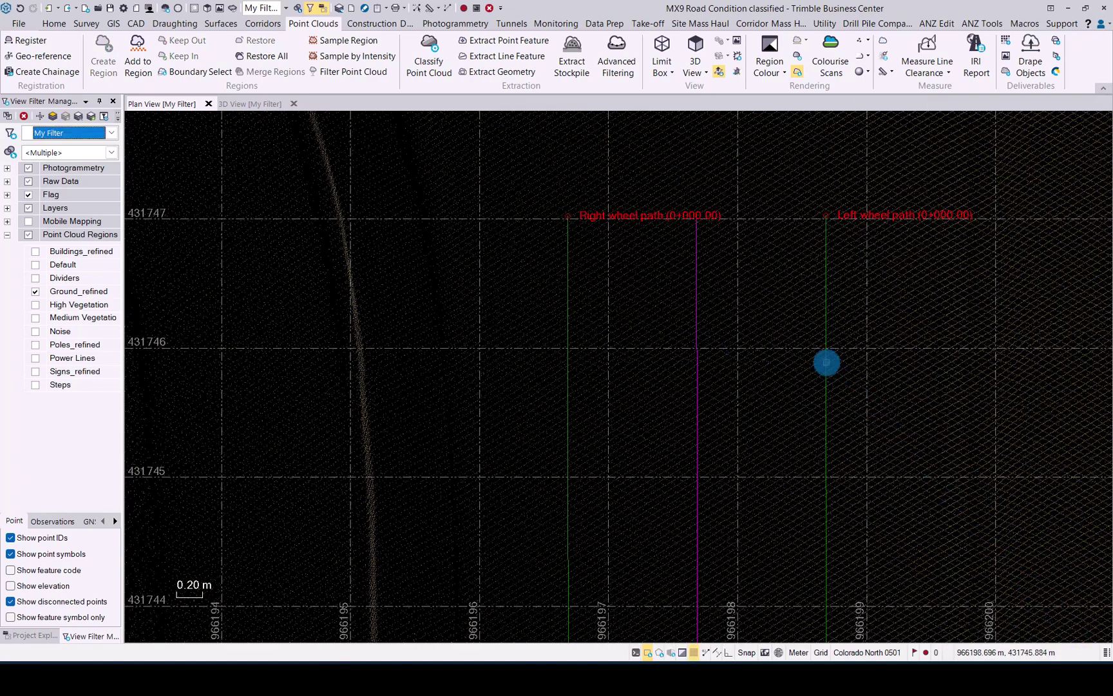
{"action": "mouse_move", "coordinate": [827, 363]}
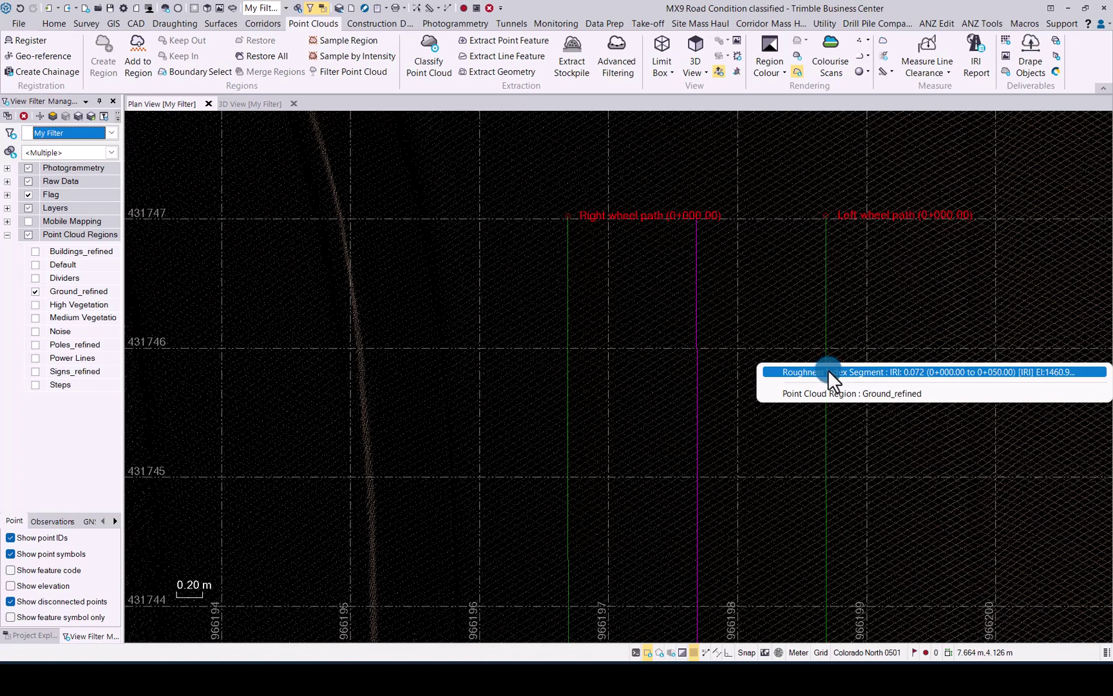
{"action": "left_click", "coordinate": [828, 370]}
{"action": "right_click", "coordinate": [825, 365]}
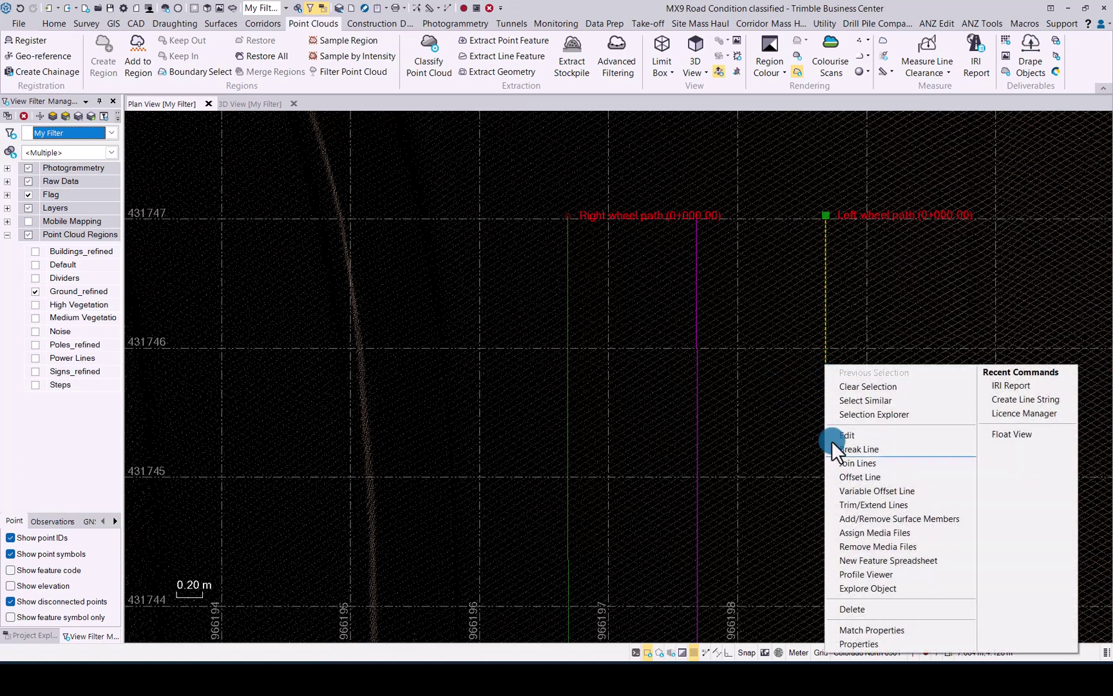
{"action": "left_click", "coordinate": [851, 643]}
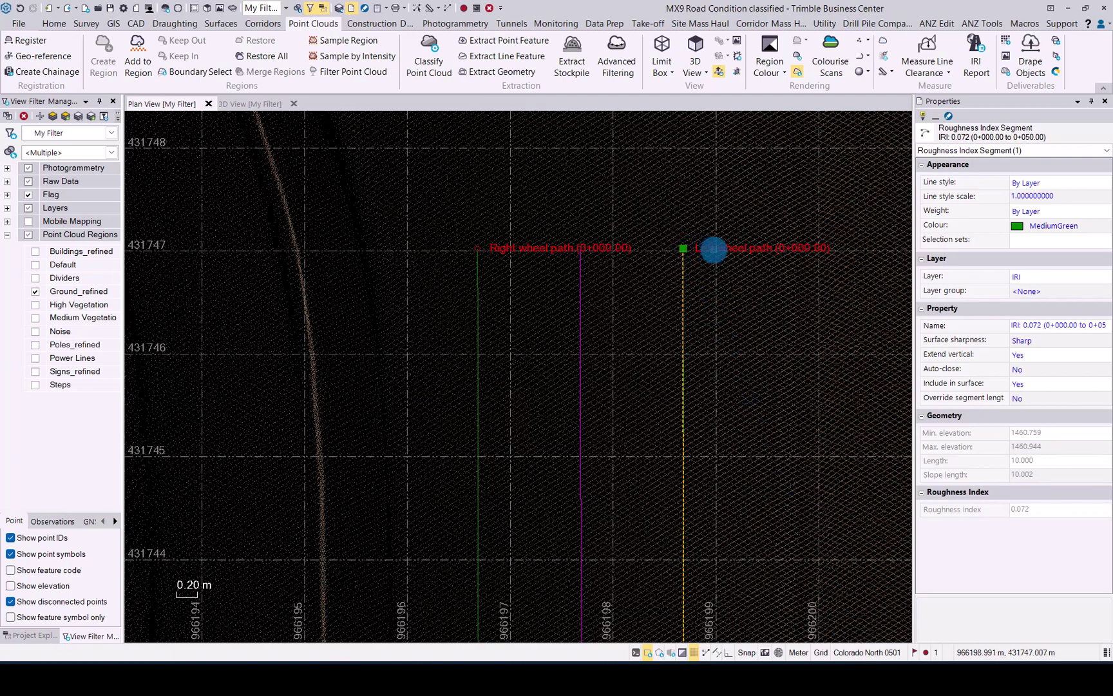
Select the Right wheel path (0+000.00) start point, review it, then close properties and zoom out.
{"action": "left_click", "coordinate": [712, 251]}
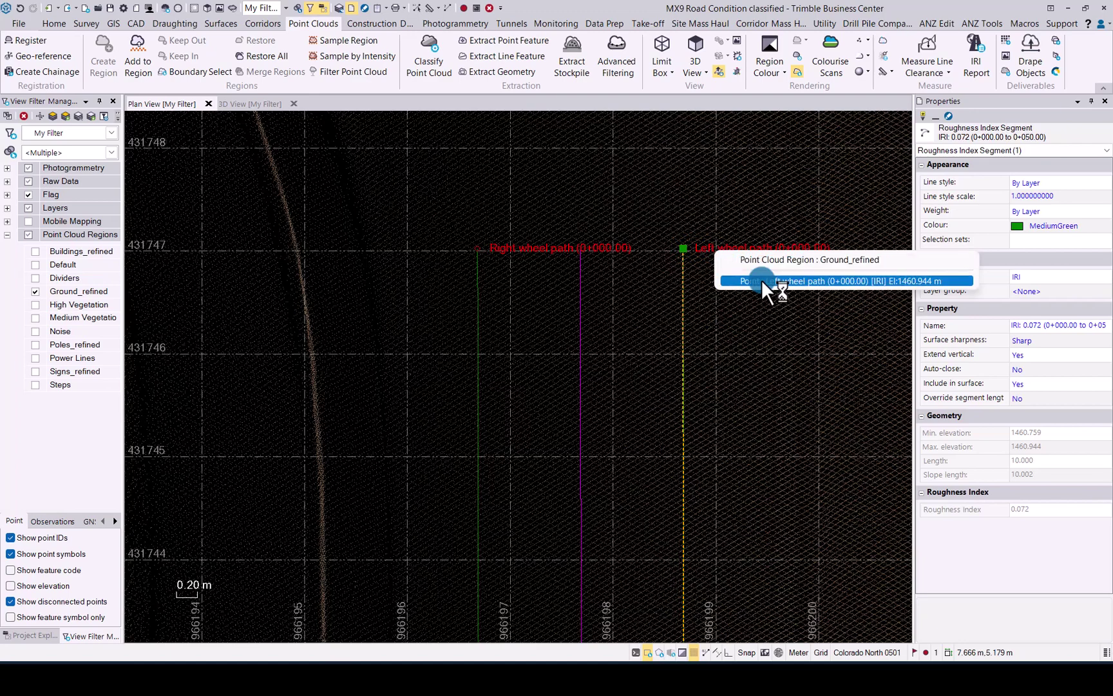
{"action": "left_click", "coordinate": [682, 248]}
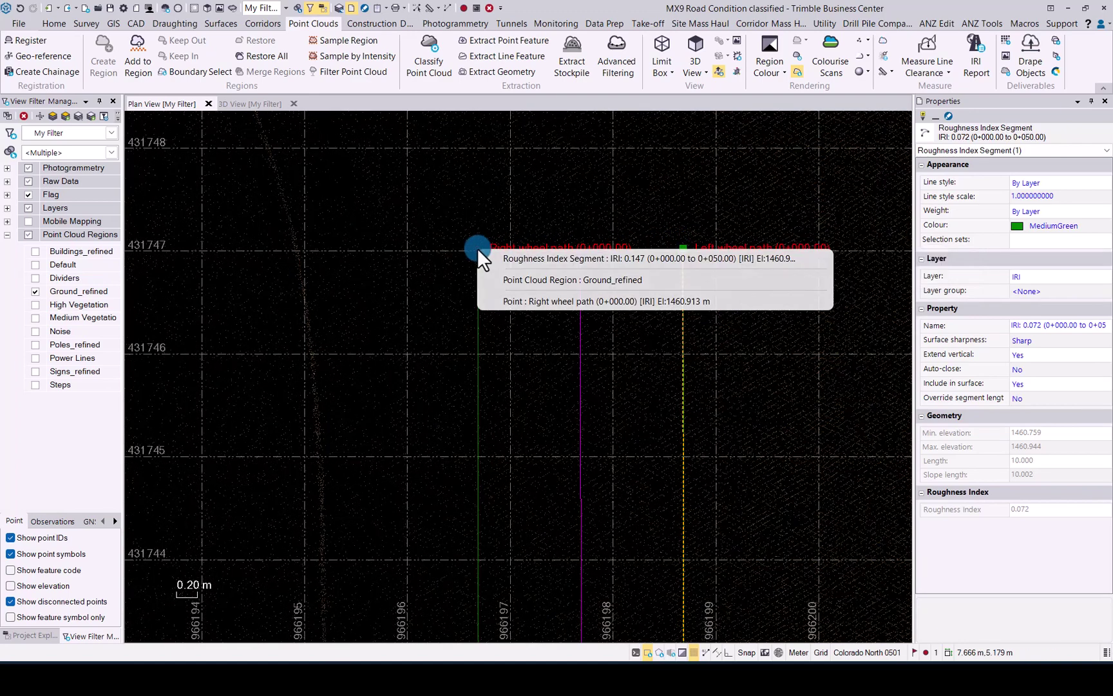
{"action": "left_click", "coordinate": [534, 300]}
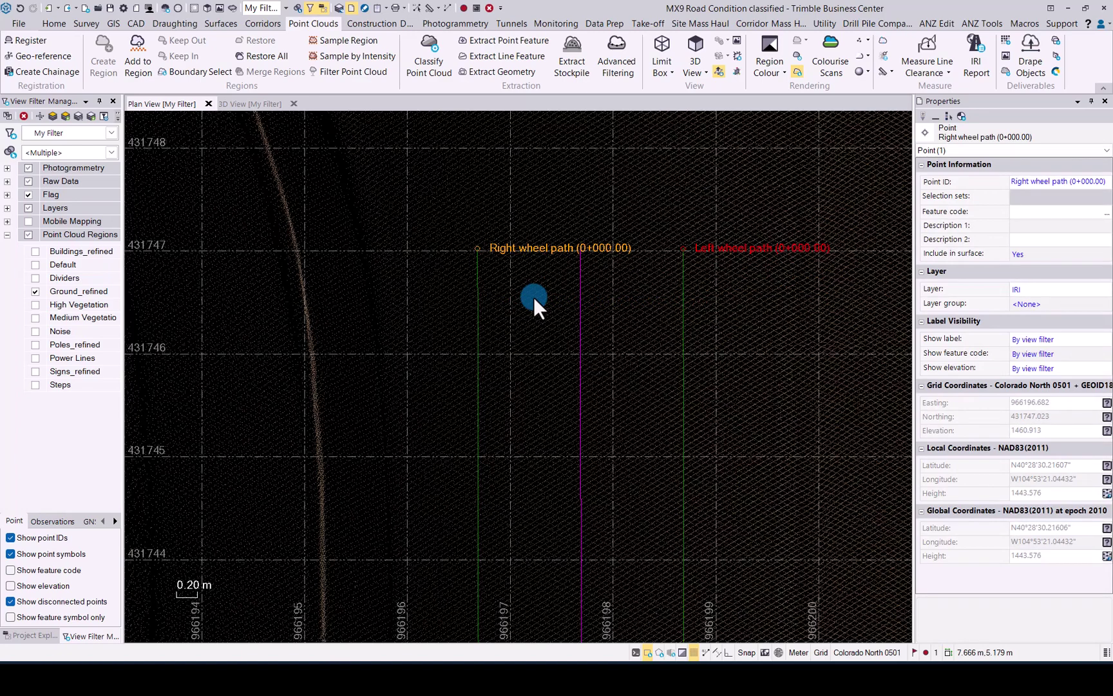
{"action": "left_click", "coordinate": [1105, 102]}
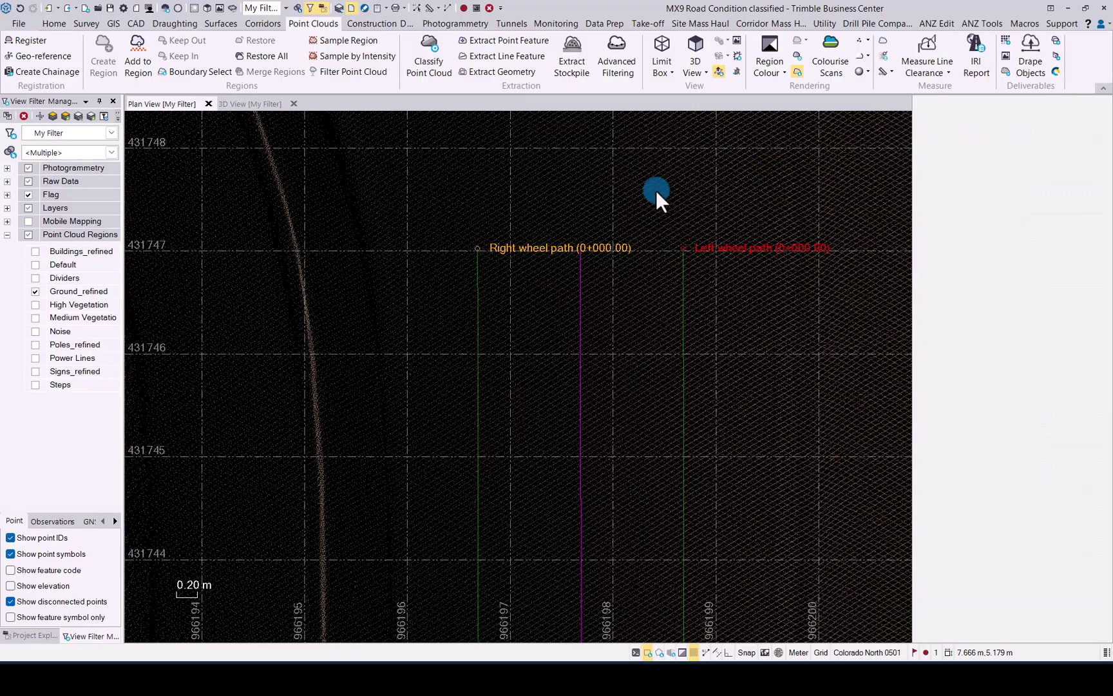
{"action": "scroll", "coordinate": [661, 293], "scroll_direction": "down", "scroll_amount": 3}
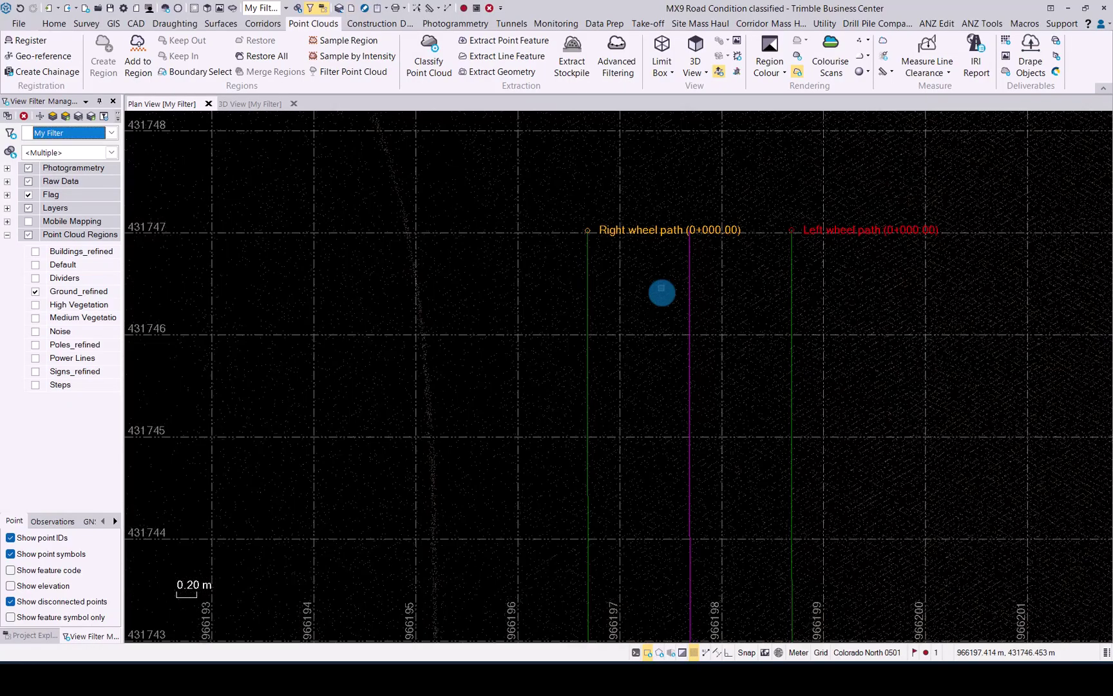
{"action": "scroll", "coordinate": [661, 293], "scroll_direction": "down", "scroll_amount": 3}
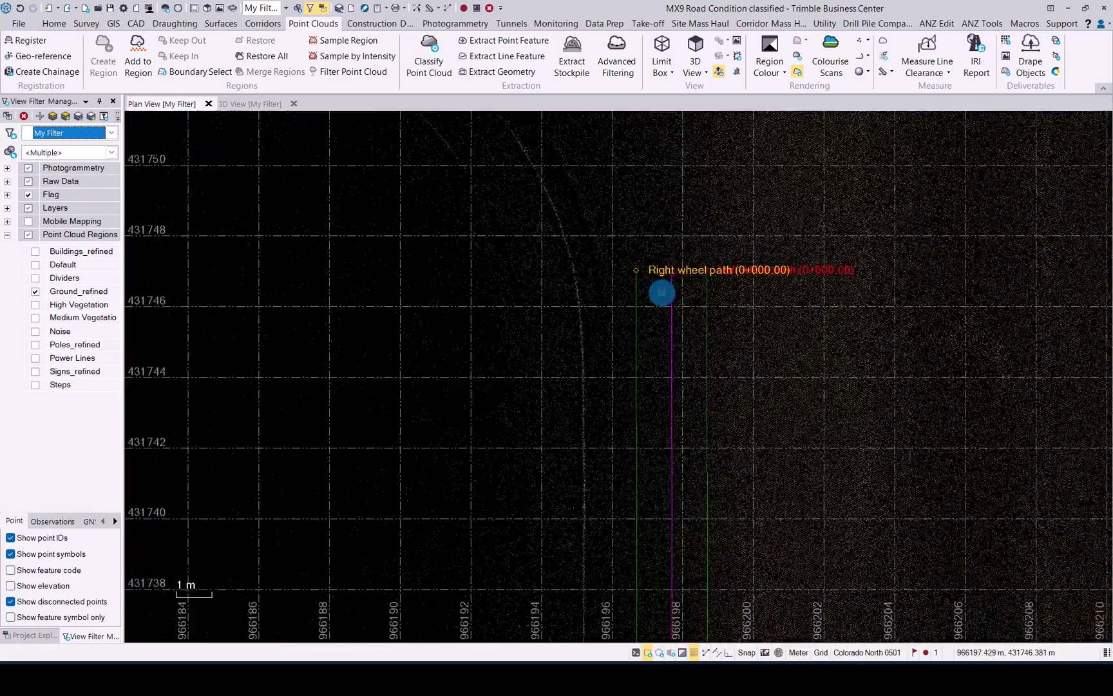
{"action": "scroll", "coordinate": [661, 293], "scroll_direction": "down", "scroll_amount": 2}
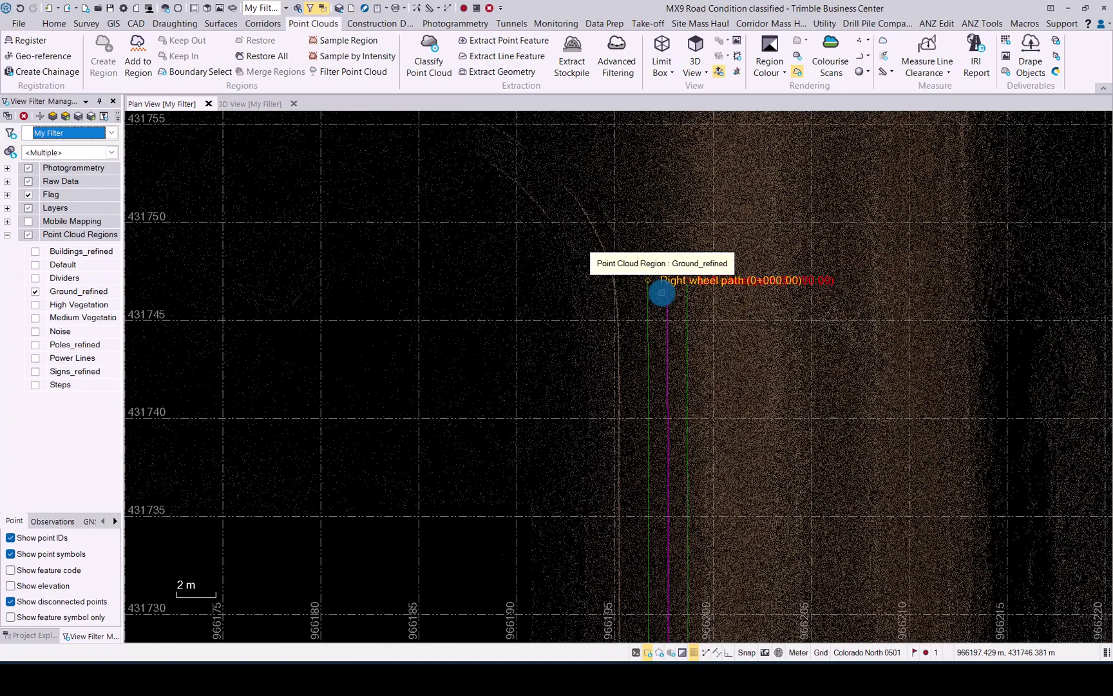